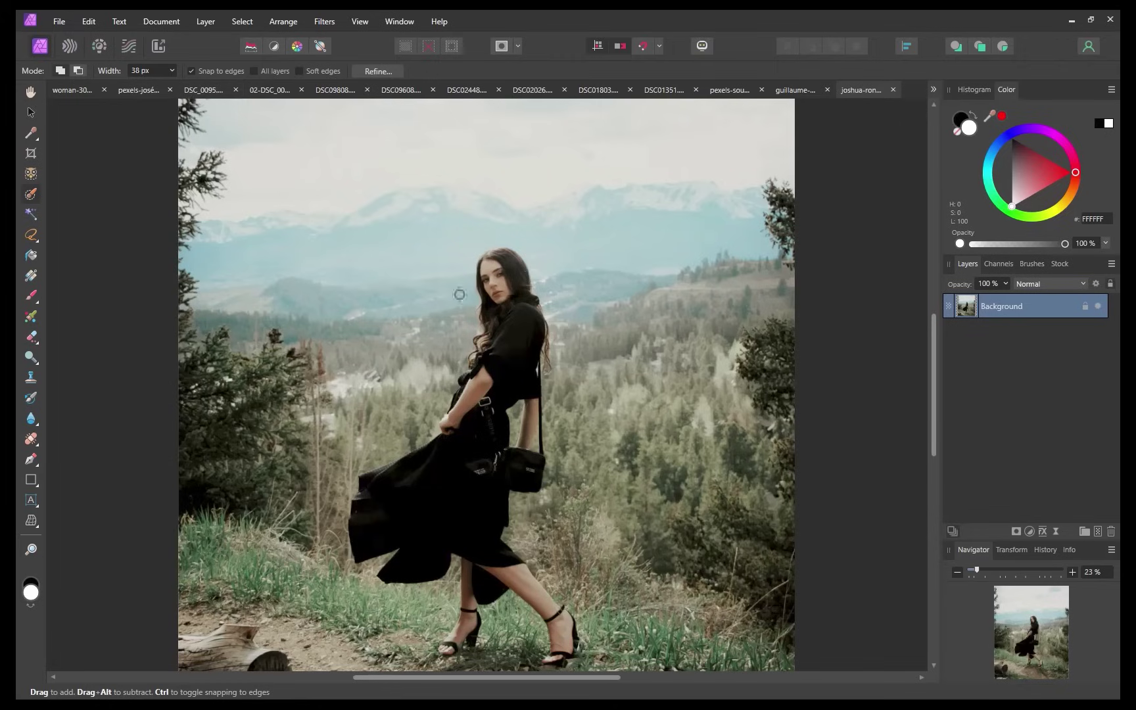
- After a brief Selection Brush stroke over her head, select the woman with Select Subject
mouse_move(503, 275)
mouse_down()
mouse_move(501, 334)
mouse_move(482, 365)
mouse_move(530, 351)
mouse_move(541, 418)
mouse_move(527, 428)
mouse_move(516, 409)
mouse_move(494, 420)
mouse_move(485, 431)
mouse_move(507, 462)
mouse_move(479, 466)
mouse_move(476, 403)
mouse_move(471, 434)
mouse_move(399, 485)
mouse_move(377, 519)
mouse_move(405, 530)
mouse_move(479, 487)
mouse_move(491, 547)
mouse_move(569, 643)
mouse_move(560, 666)
mouse_move(484, 583)
mouse_move(447, 647)
mouse_move(480, 571)
mouse_move(457, 633)
mouse_up()
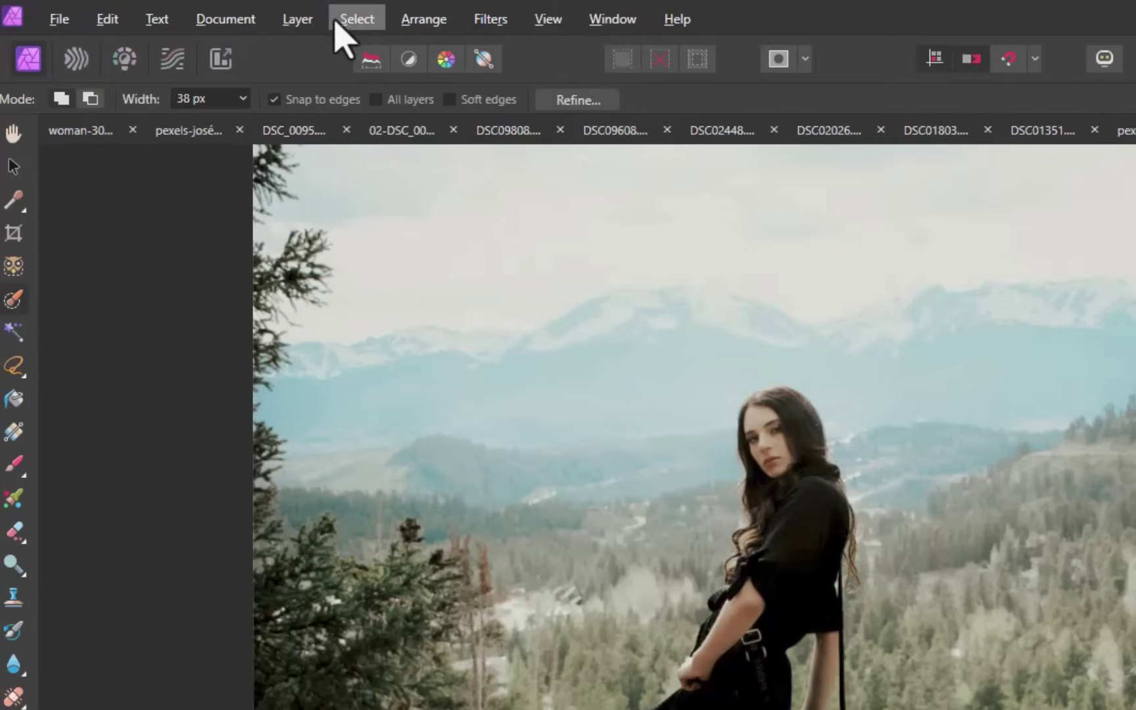
click(351, 20)
click(423, 460)
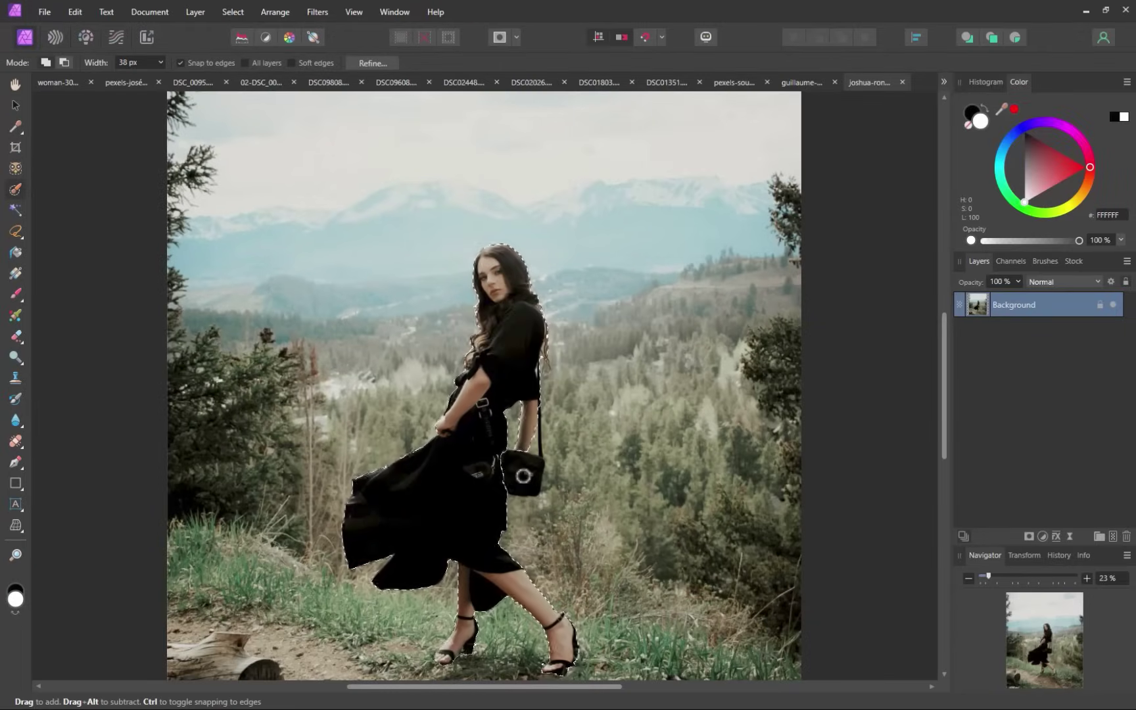
- Mask the woman off her background, then select and mask the small dog
click(1029, 535)
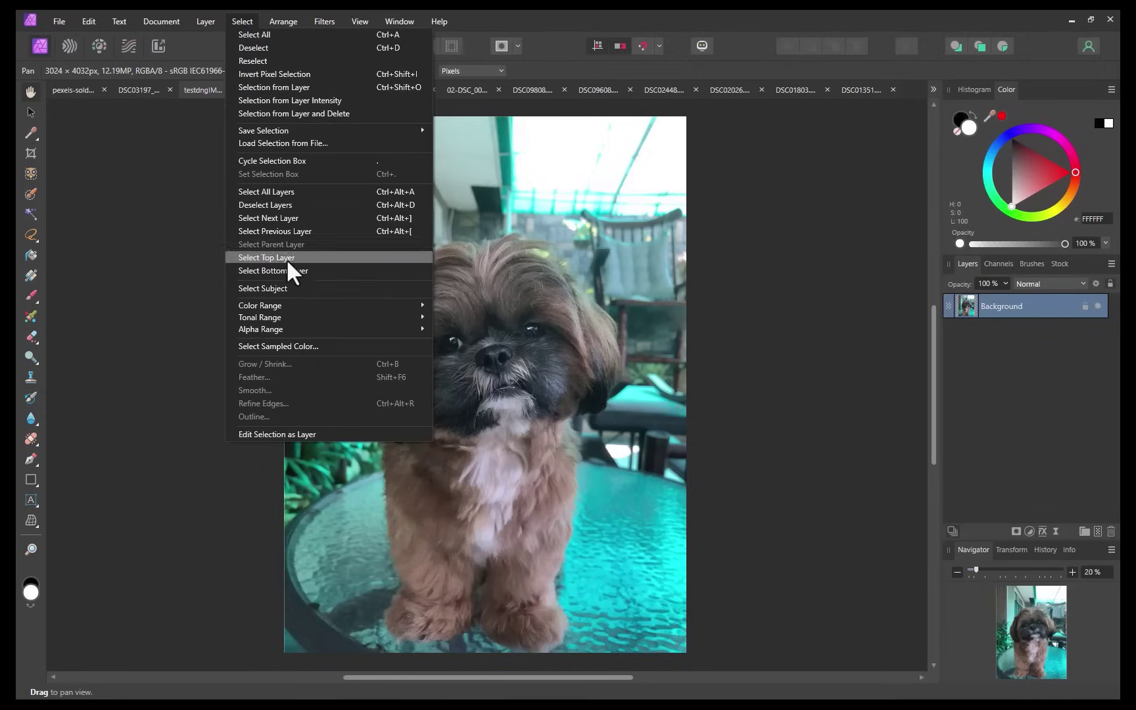
click(287, 288)
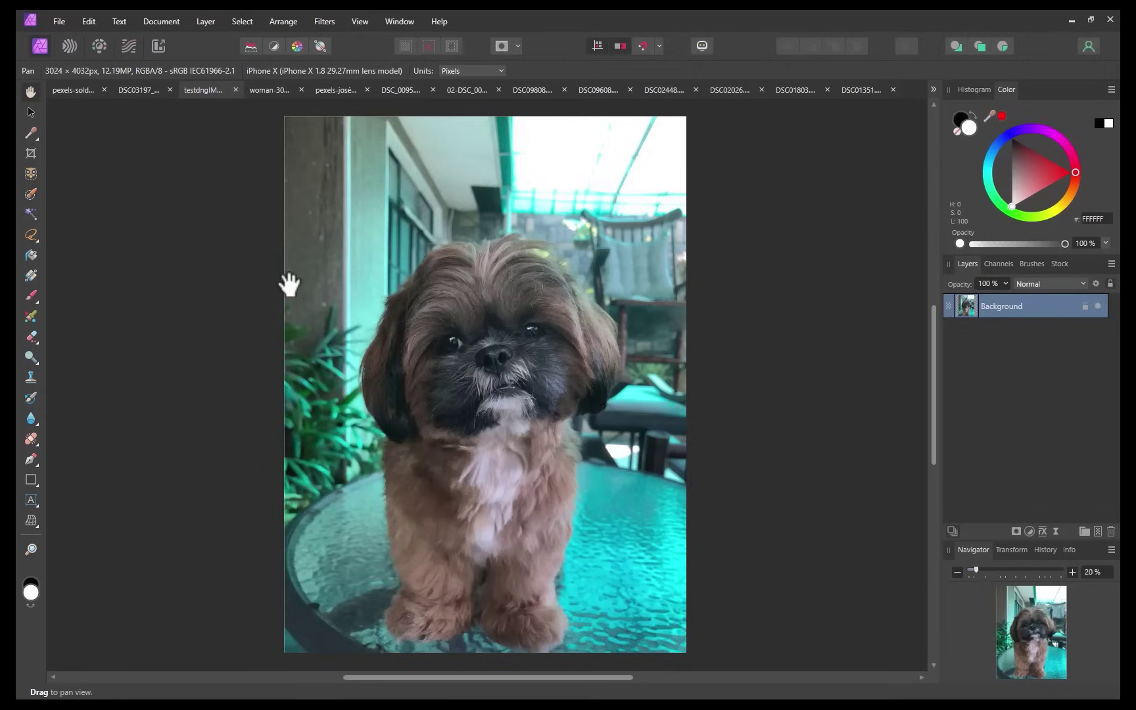
click(1016, 532)
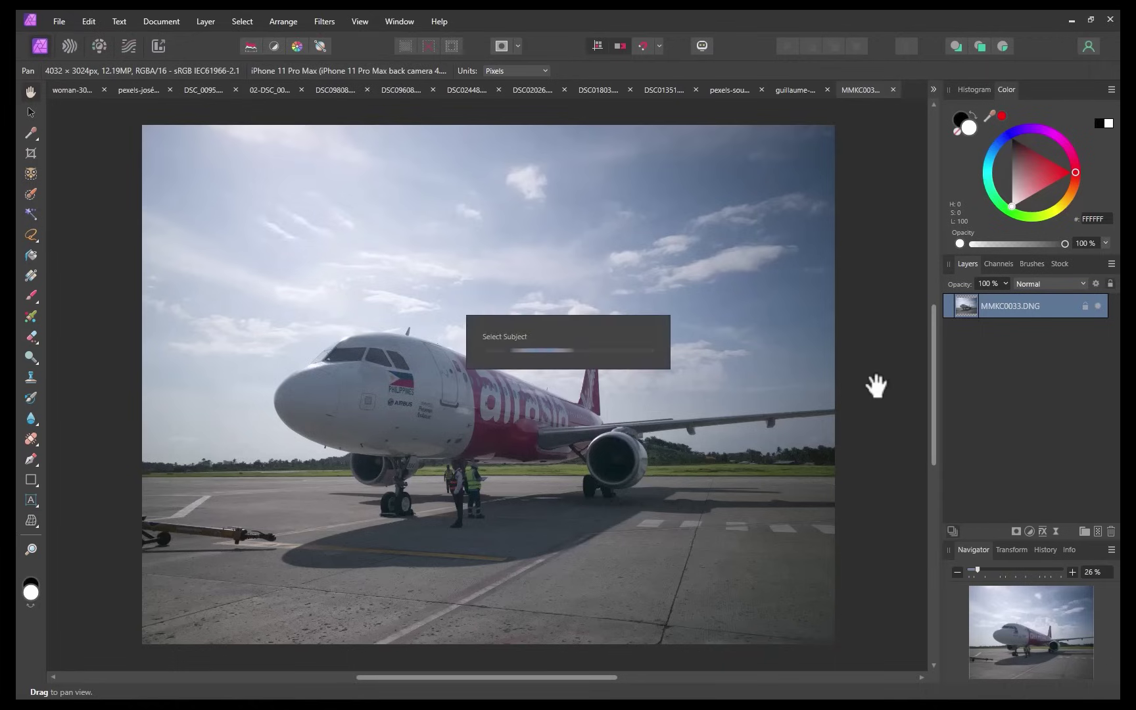
- Mask the airliner's background and toggle the mask-only view to inspect it
click(1016, 531)
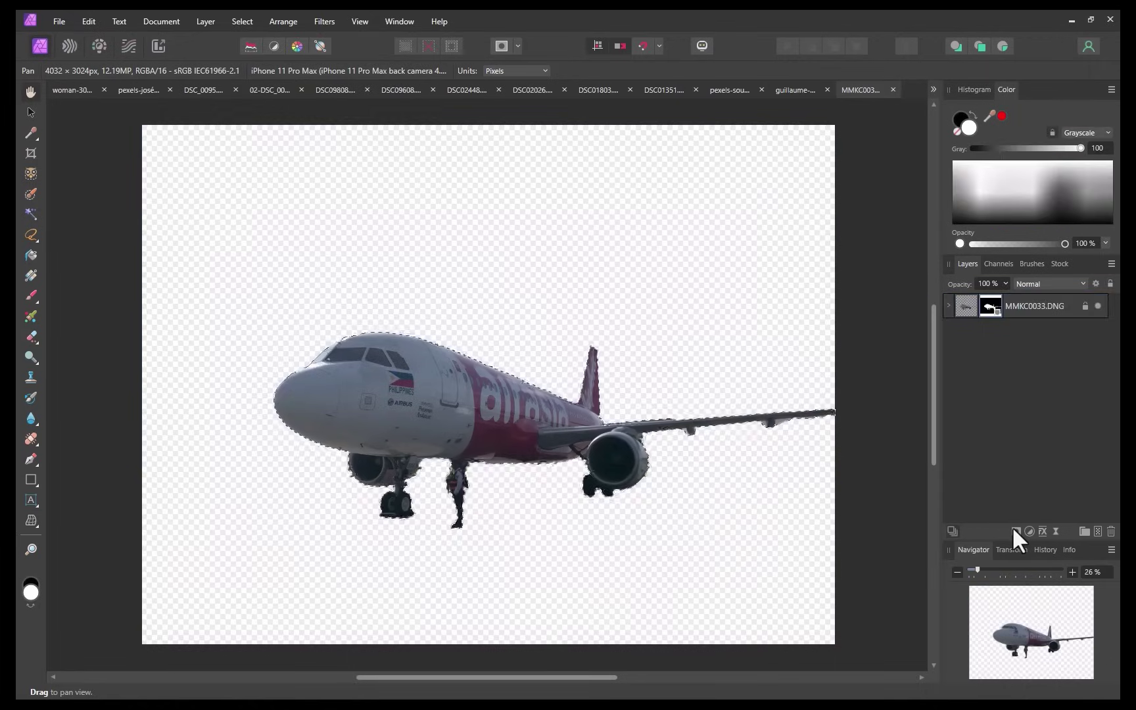
click(949, 305)
alt+click(970, 331)
alt+click(970, 332)
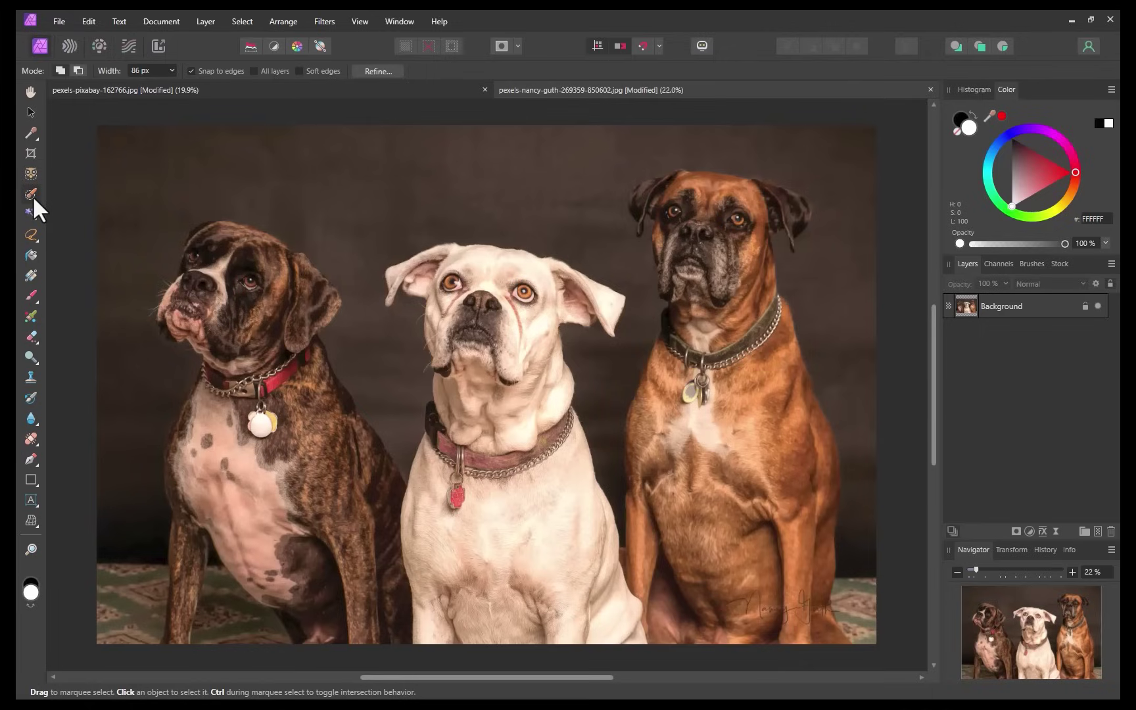
- Brush over the left dog's head, then preview the left brindle boxer with the Object Selection Tool
click(31, 194)
mouse_move(204, 244)
mouse_down()
mouse_move(258, 246)
mouse_move(316, 292)
mouse_move(313, 318)
mouse_move(331, 303)
mouse_move(211, 308)
mouse_move(194, 265)
mouse_move(186, 313)
mouse_move(184, 288)
mouse_move(199, 331)
mouse_move(265, 375)
mouse_move(306, 365)
mouse_move(316, 347)
mouse_move(324, 387)
mouse_move(376, 471)
mouse_move(395, 578)
mouse_move(337, 613)
mouse_move(290, 434)
mouse_move(269, 575)
mouse_move(231, 538)
mouse_move(271, 460)
mouse_move(208, 411)
mouse_move(181, 464)
mouse_move(180, 453)
mouse_move(177, 629)
mouse_move(174, 489)
mouse_move(184, 434)
mouse_move(218, 393)
mouse_move(226, 350)
mouse_move(200, 234)
mouse_move(205, 254)
mouse_move(168, 312)
mouse_move(175, 328)
mouse_move(229, 348)
mouse_move(334, 464)
mouse_move(350, 503)
mouse_move(471, 296)
mouse_move(428, 263)
mouse_move(591, 296)
mouse_move(519, 317)
mouse_move(489, 364)
mouse_move(449, 306)
mouse_move(500, 505)
mouse_move(537, 402)
mouse_move(617, 616)
mouse_move(510, 503)
mouse_move(449, 536)
mouse_up()
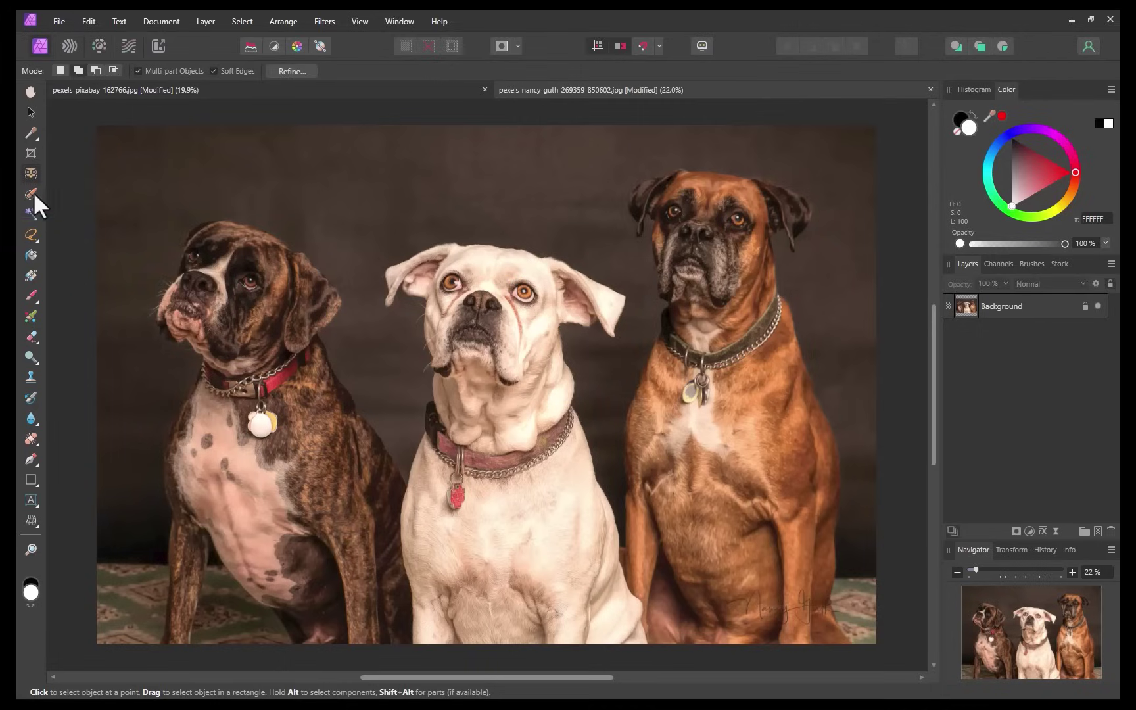
click(25, 169)
click(303, 296)
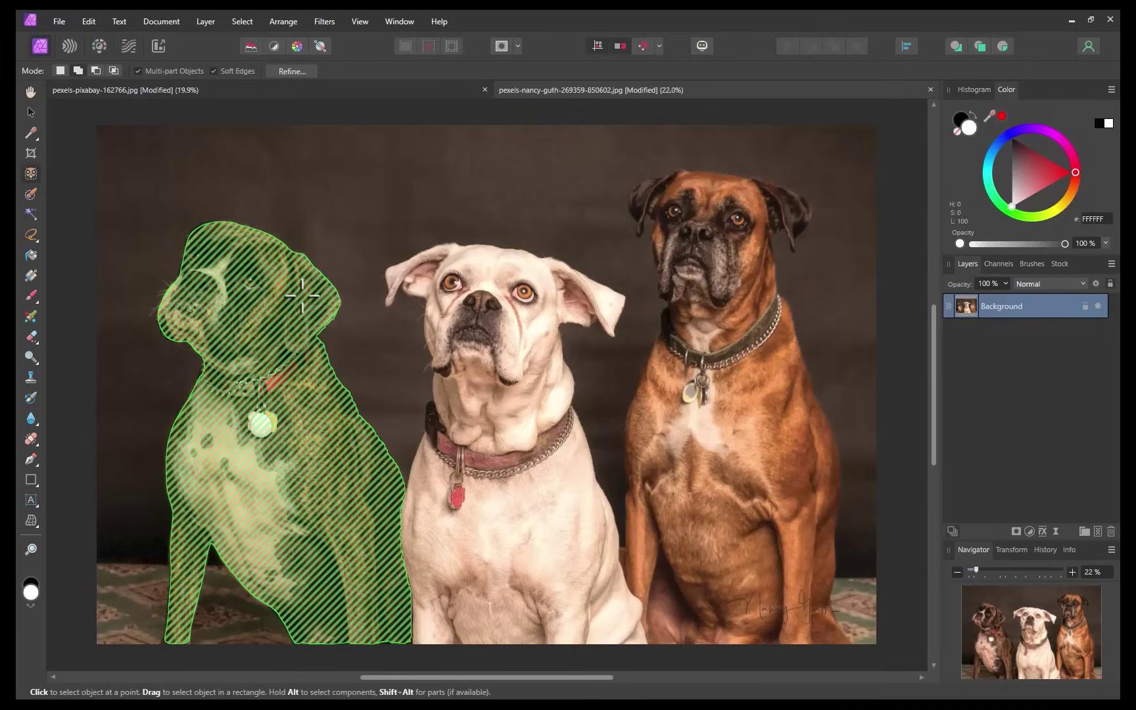
- Click-select all three boxers, mask the backdrop, then undo the mask
click(252, 290)
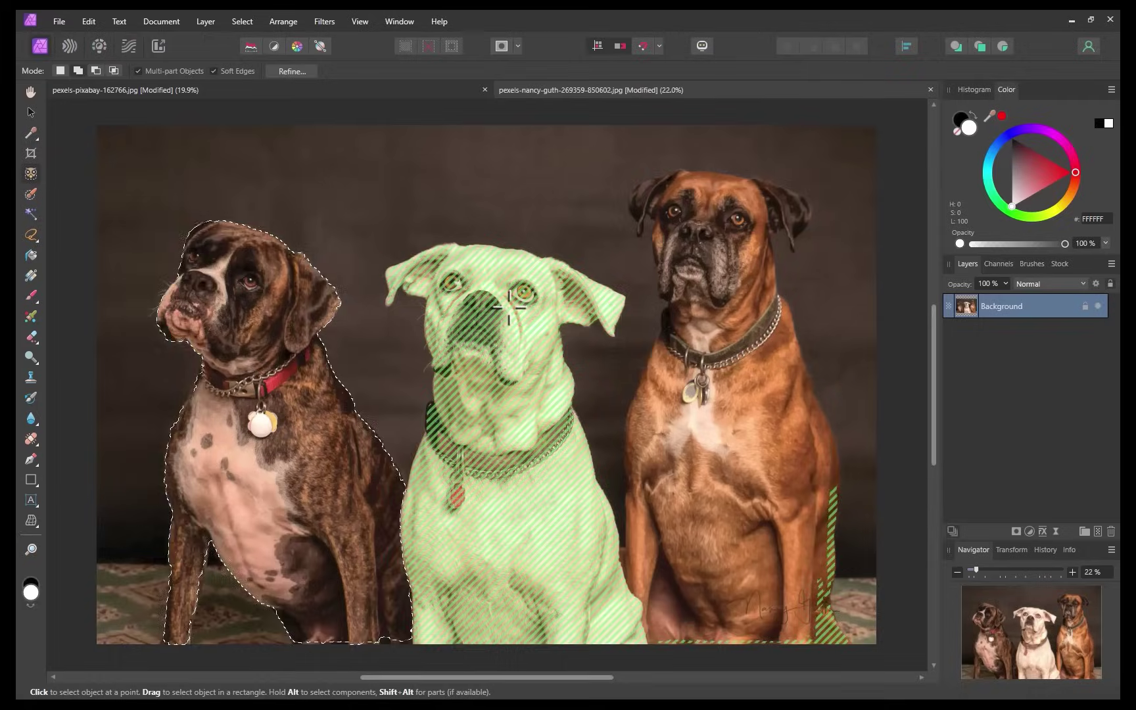
click(955, 205)
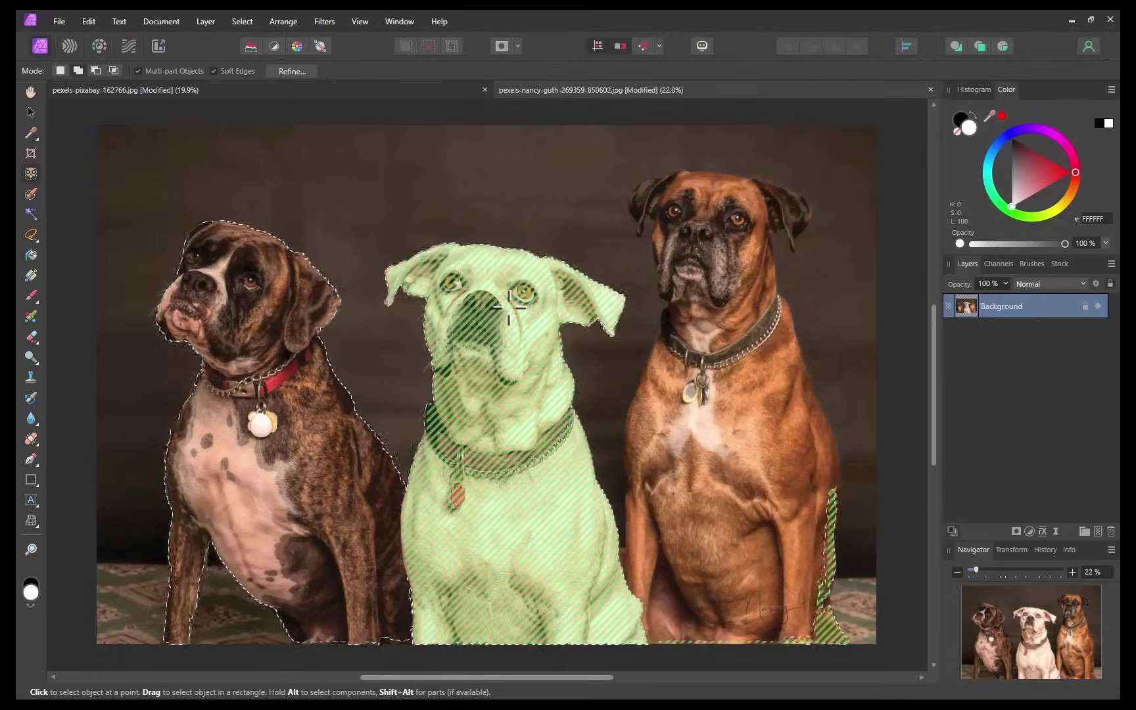
click(769, 349)
click(1016, 531)
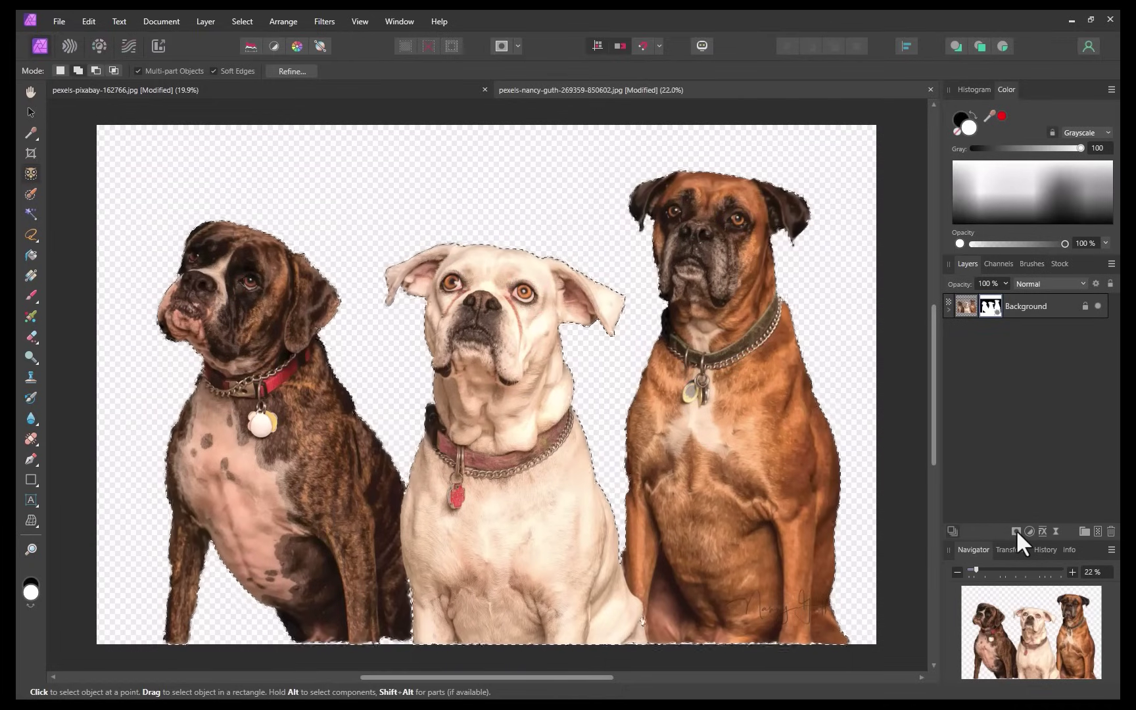
key(ctrl+z)
- Select the left, white middle and right boxers by dragging a rectangle around each
drag(306, 310, 407, 666)
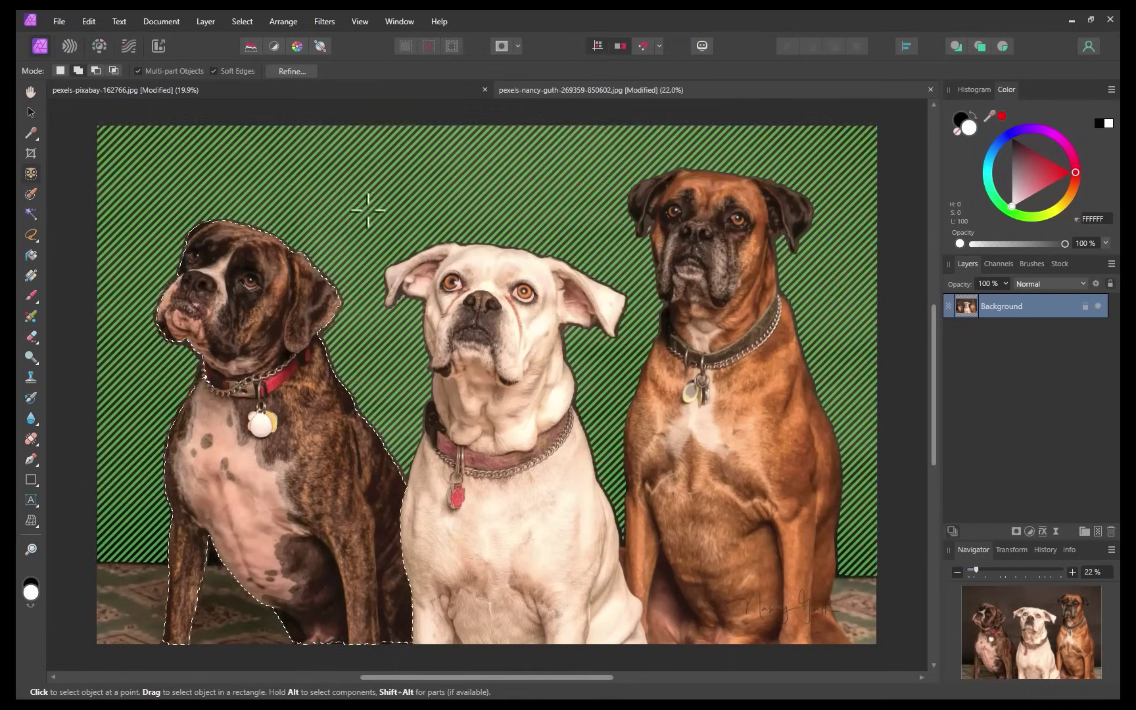
drag(366, 211, 685, 664)
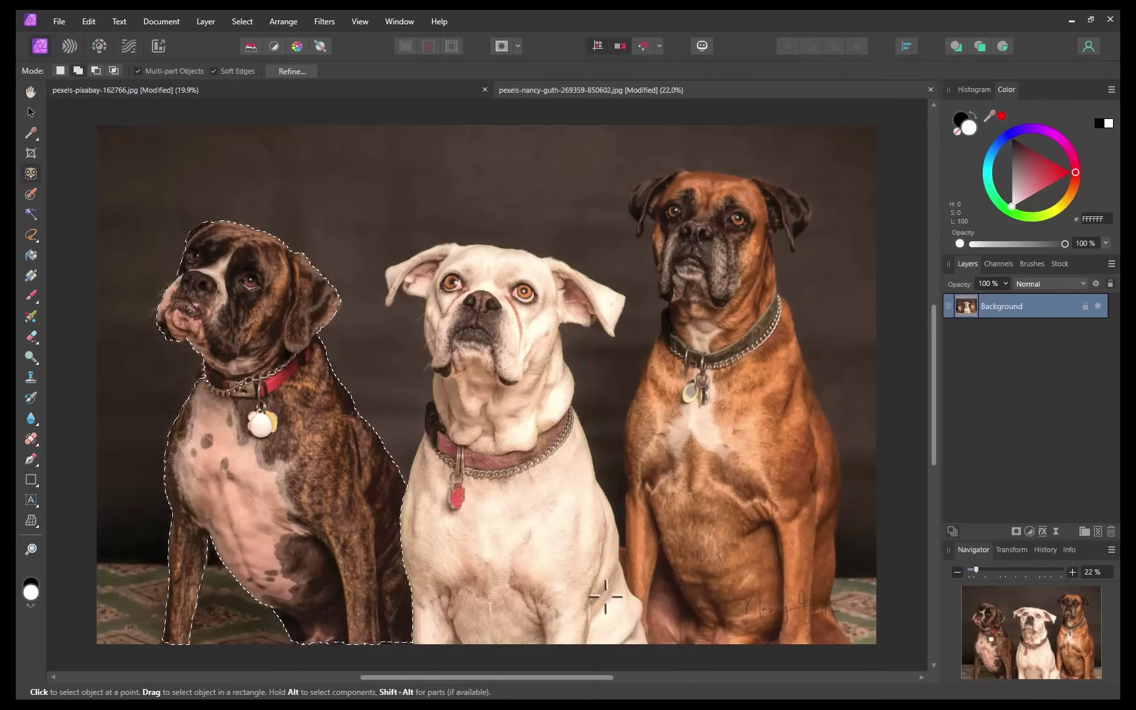
mouse_move(618, 152)
mouse_down()
mouse_move(893, 629)
mouse_move(889, 648)
mouse_up()
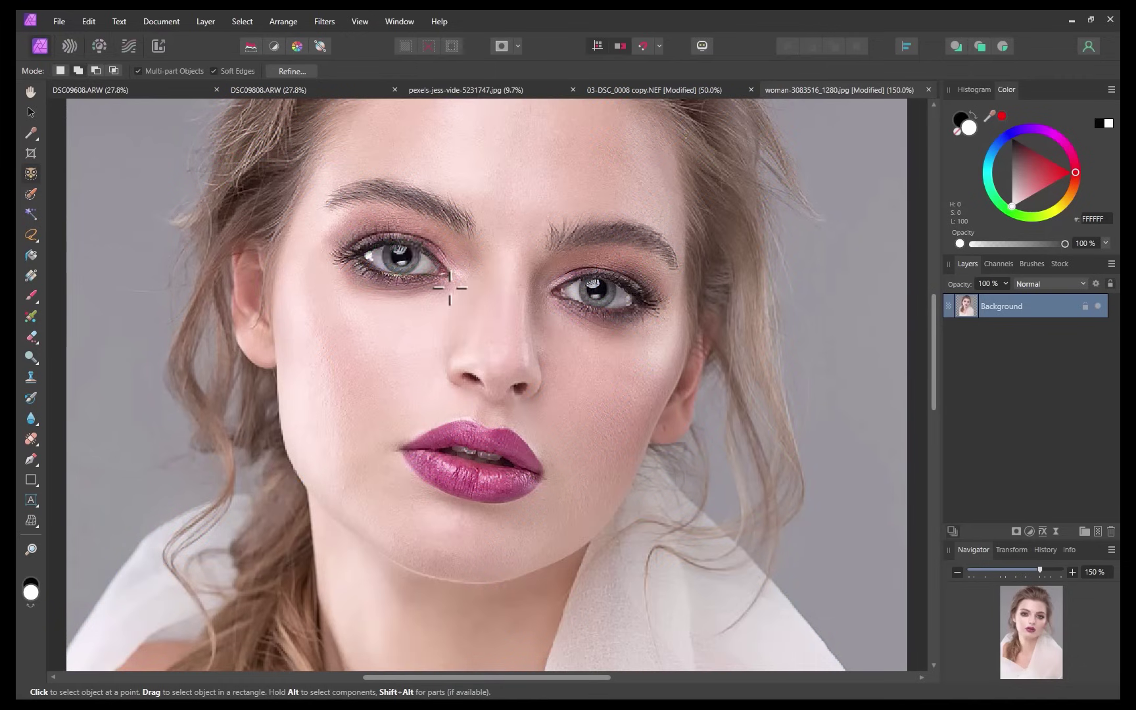
- Select the woman's left eye with the Object Selection Tool
click(450, 288)
- Add the right eye, brighten both eyes with Brightness/Contrast, then select the lips from the Background
shift+click(639, 320)
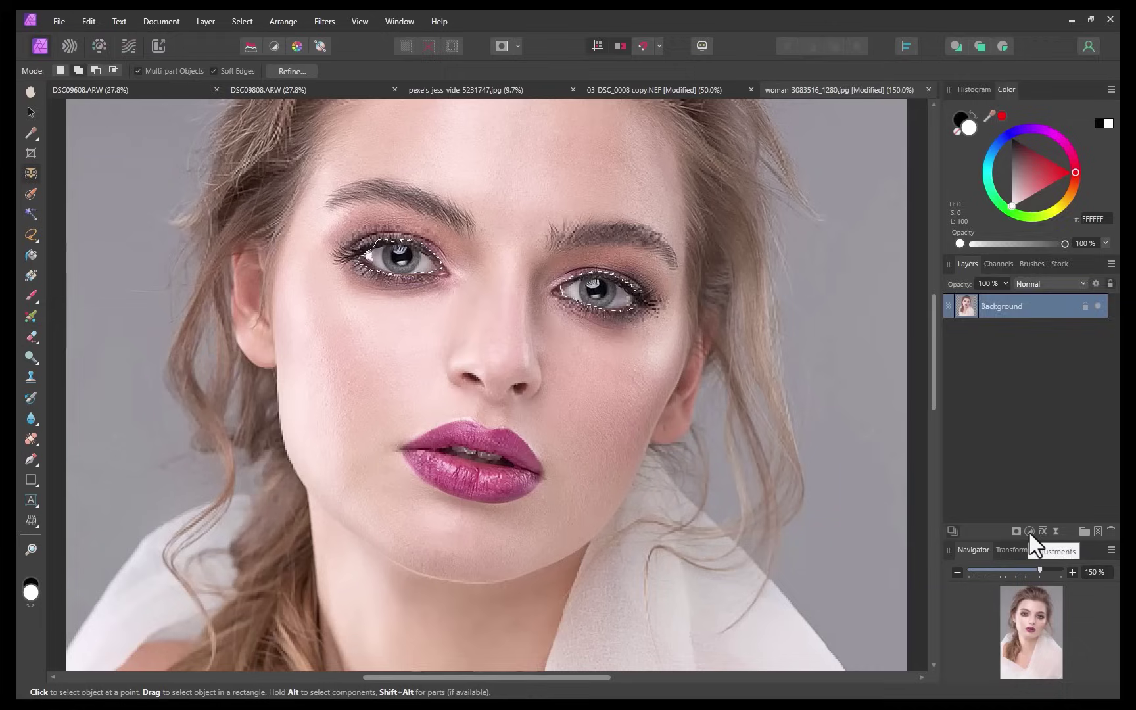
click(1030, 532)
click(985, 290)
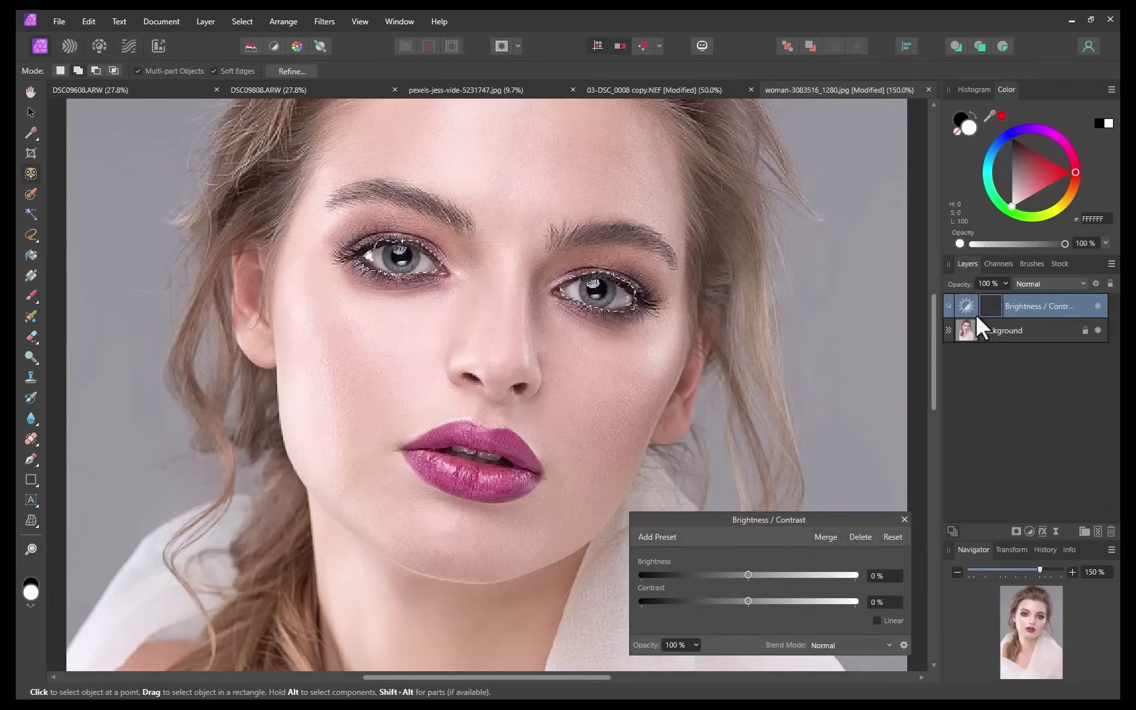
drag(749, 574, 784, 575)
click(1026, 330)
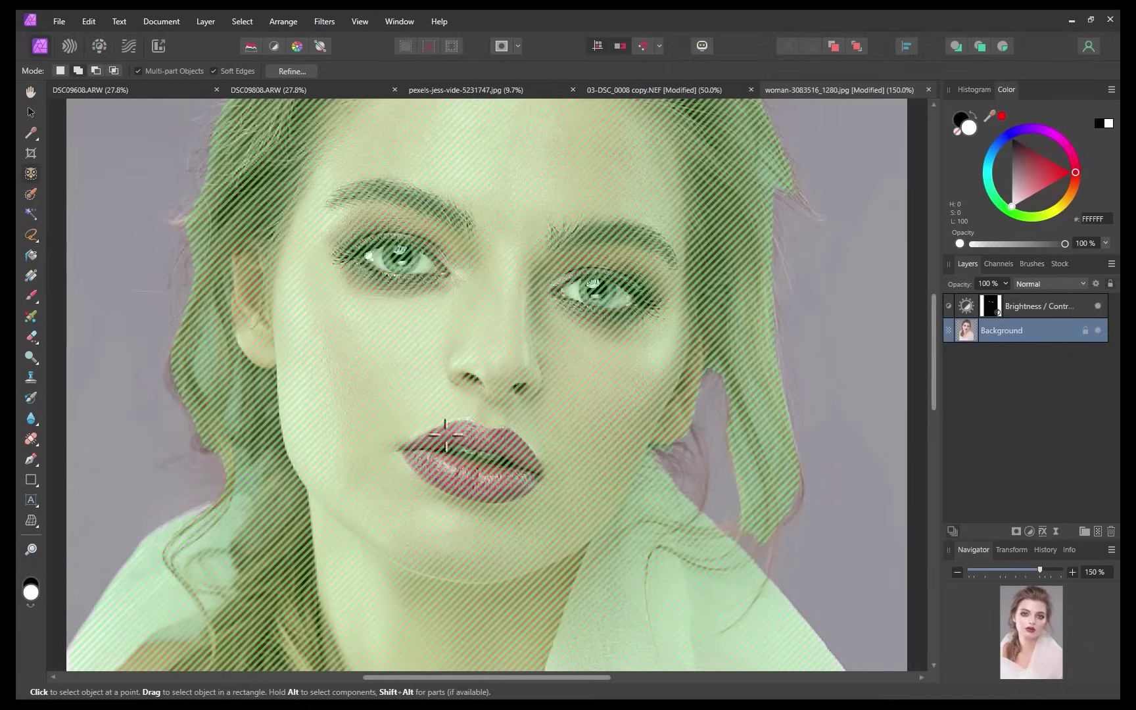
drag(393, 411, 555, 508)
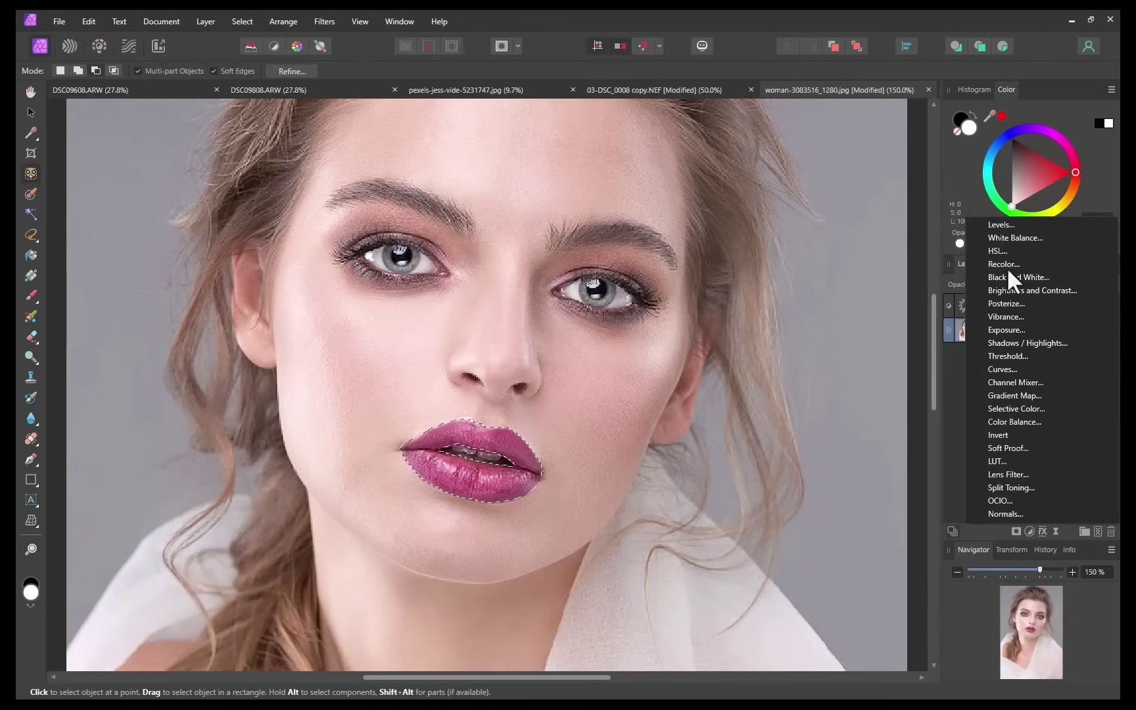
- Raise the lips' saturation 58% with an HSL Shift adjustment, then return to the Background layer
click(999, 257)
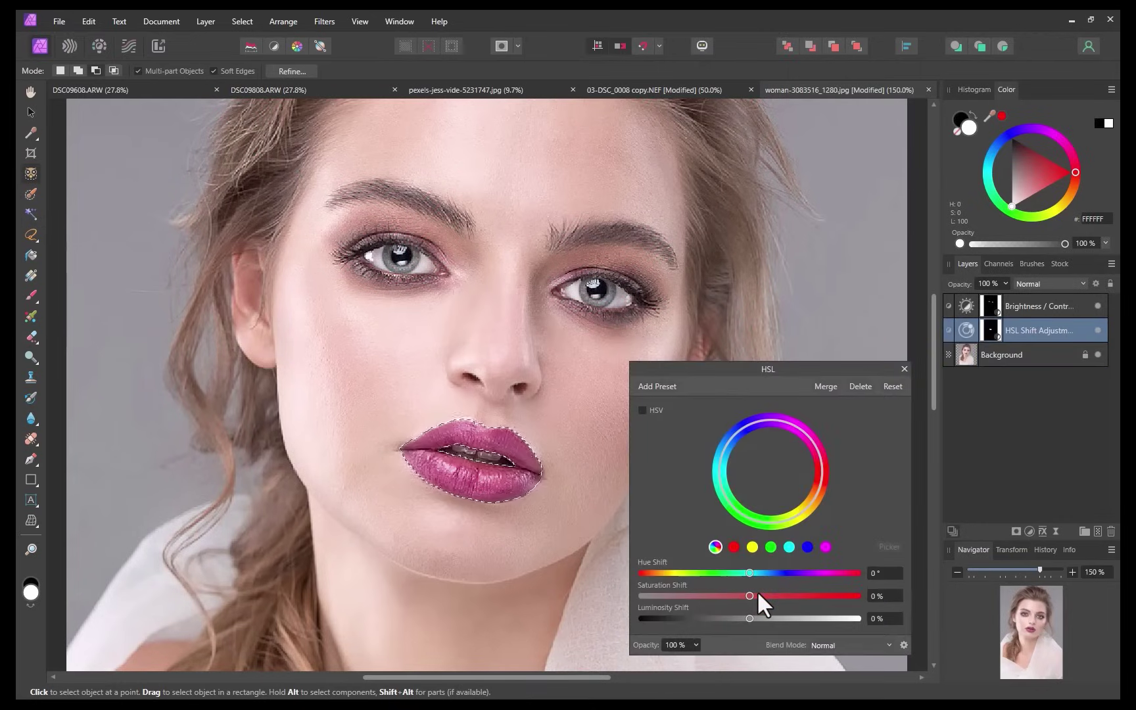
drag(749, 596, 812, 601)
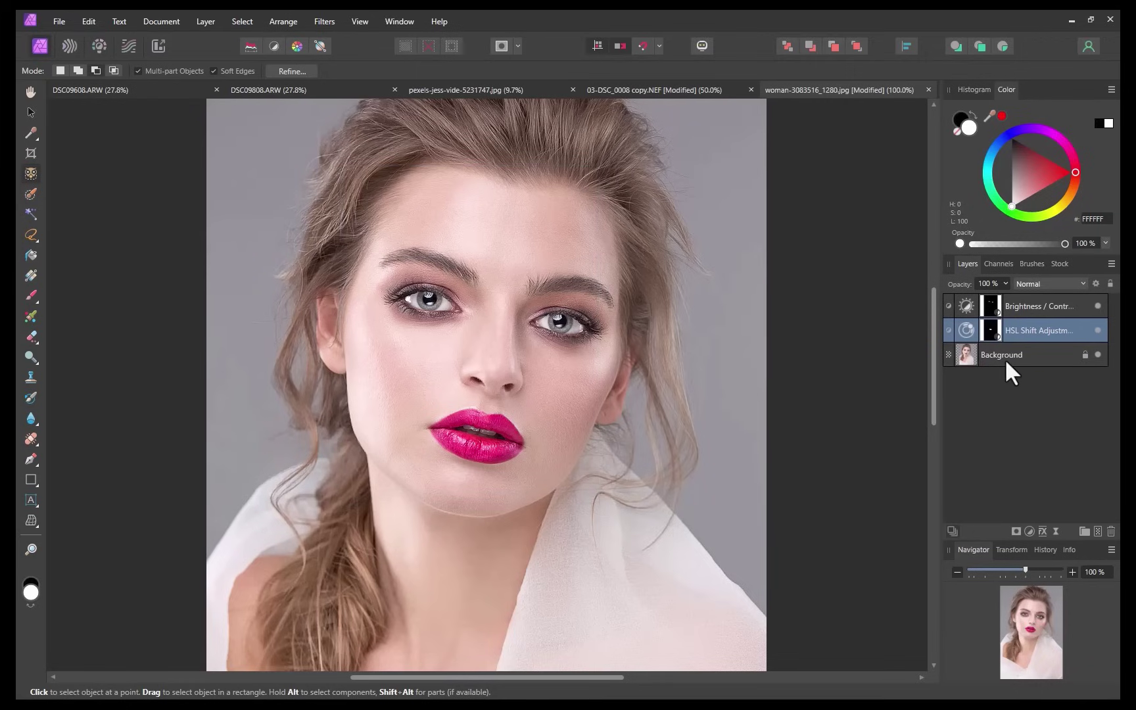
click(1006, 358)
mouse_move(343, 154)
mouse_down()
mouse_move(498, 294)
mouse_move(612, 521)
mouse_move(609, 509)
mouse_up()
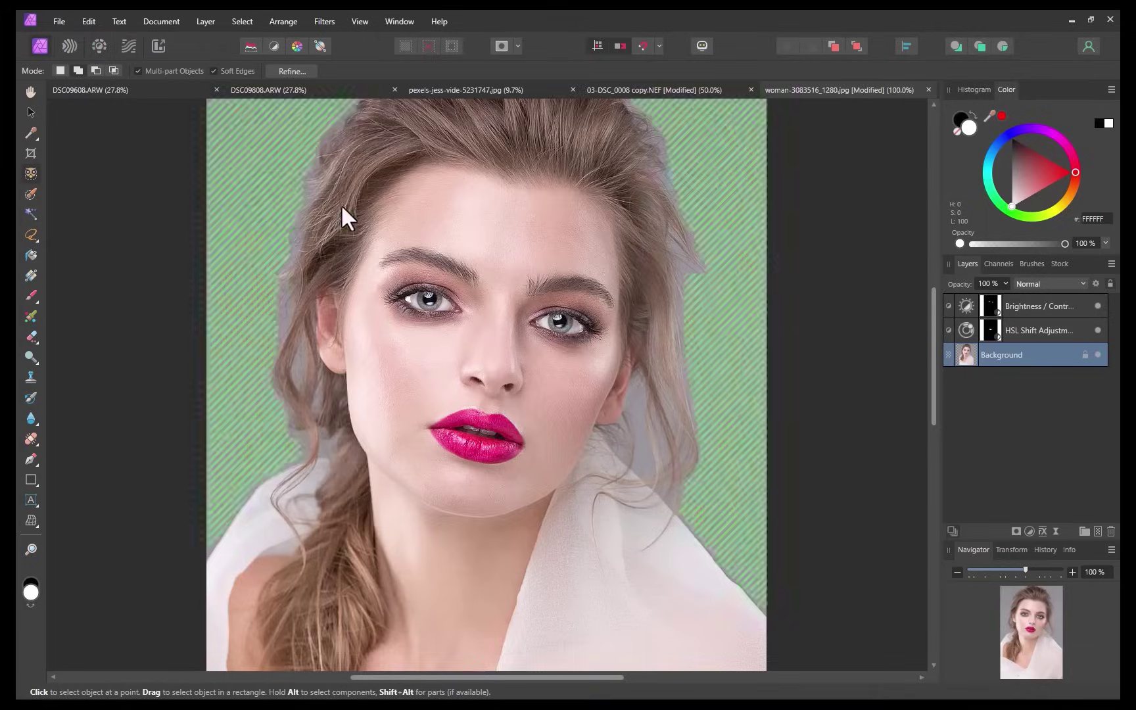
- Select the face from forehead to chin and brighten it about 18% with Brightness/Contrast
mouse_move(348, 151)
mouse_down()
mouse_move(507, 305)
mouse_move(606, 525)
mouse_up()
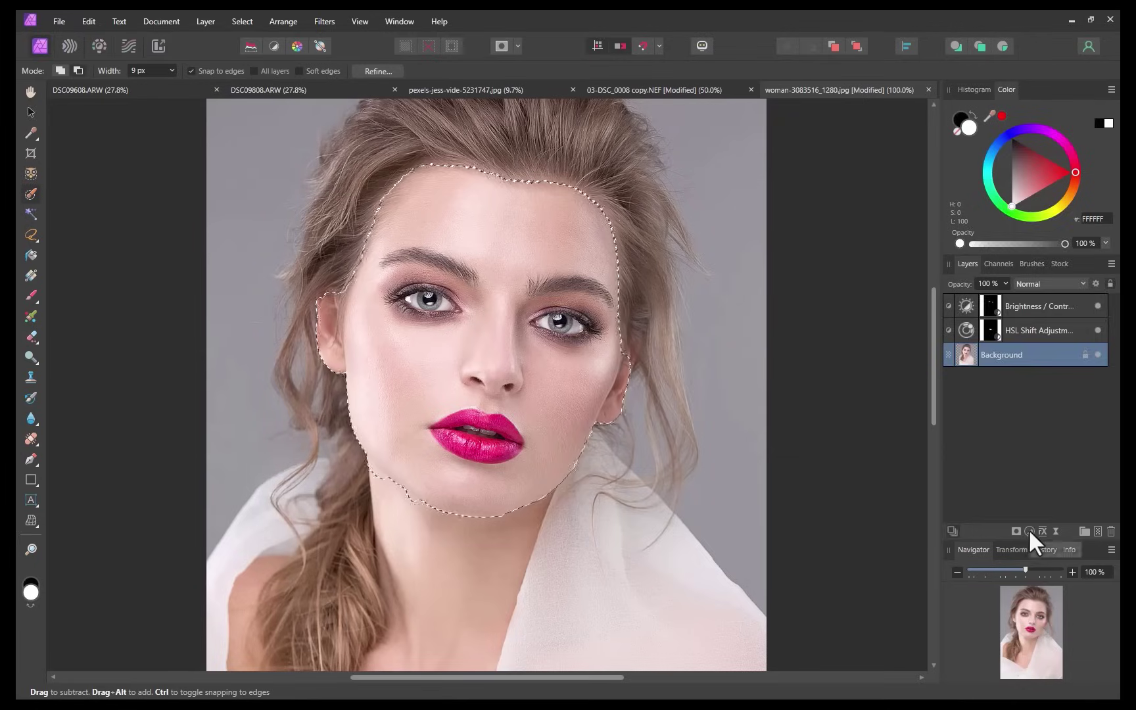
click(1030, 531)
click(1044, 290)
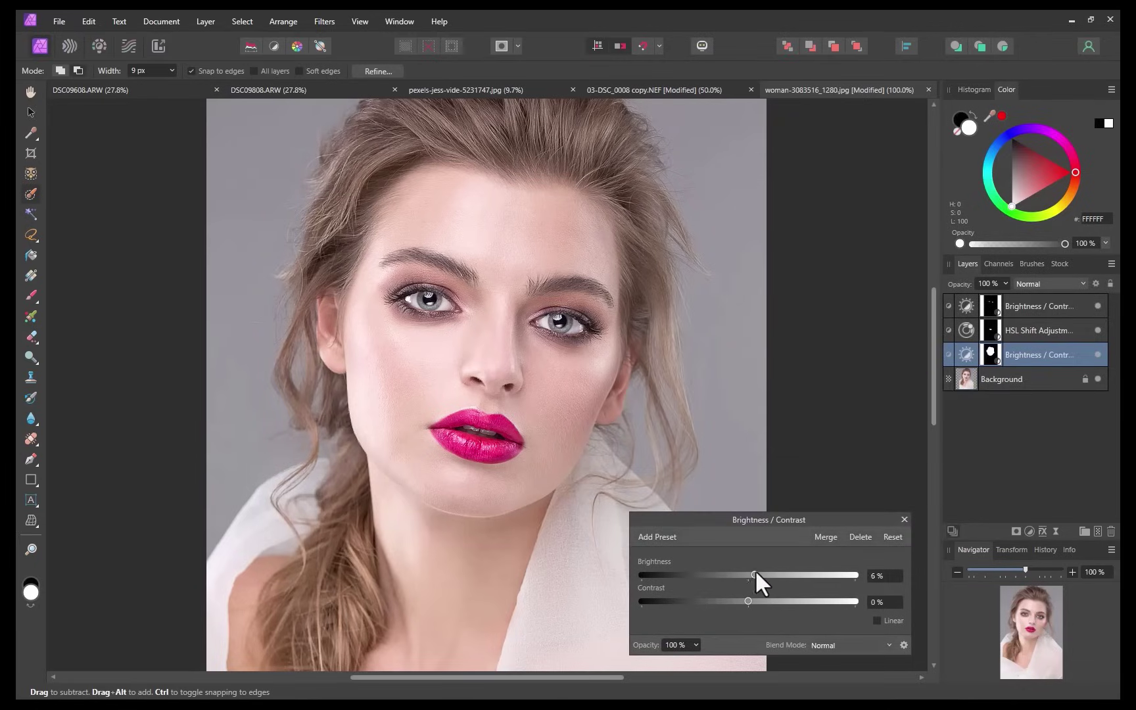
mouse_move(755, 569)
mouse_down()
mouse_move(780, 571)
mouse_move(749, 578)
mouse_move(767, 580)
mouse_up()
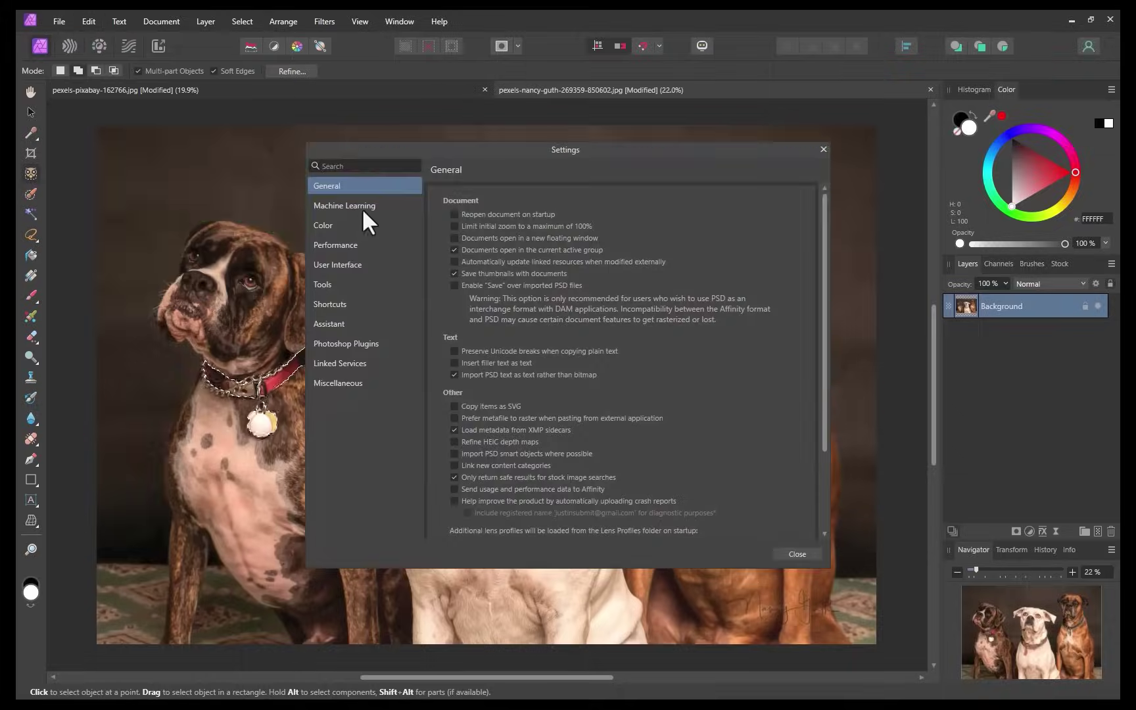
- Show the Machine Learning settings page listing the Segmentation and Saliency models
click(361, 207)
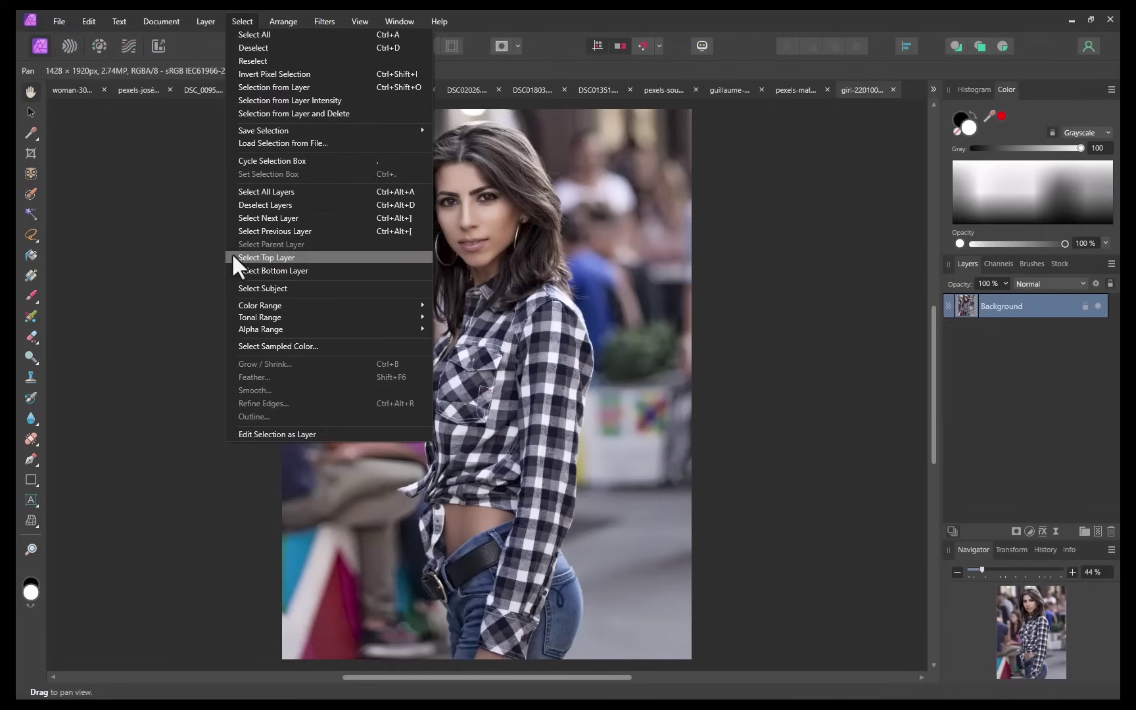
- Select the woman in the checked shirt as subject and mask out the street background
click(240, 287)
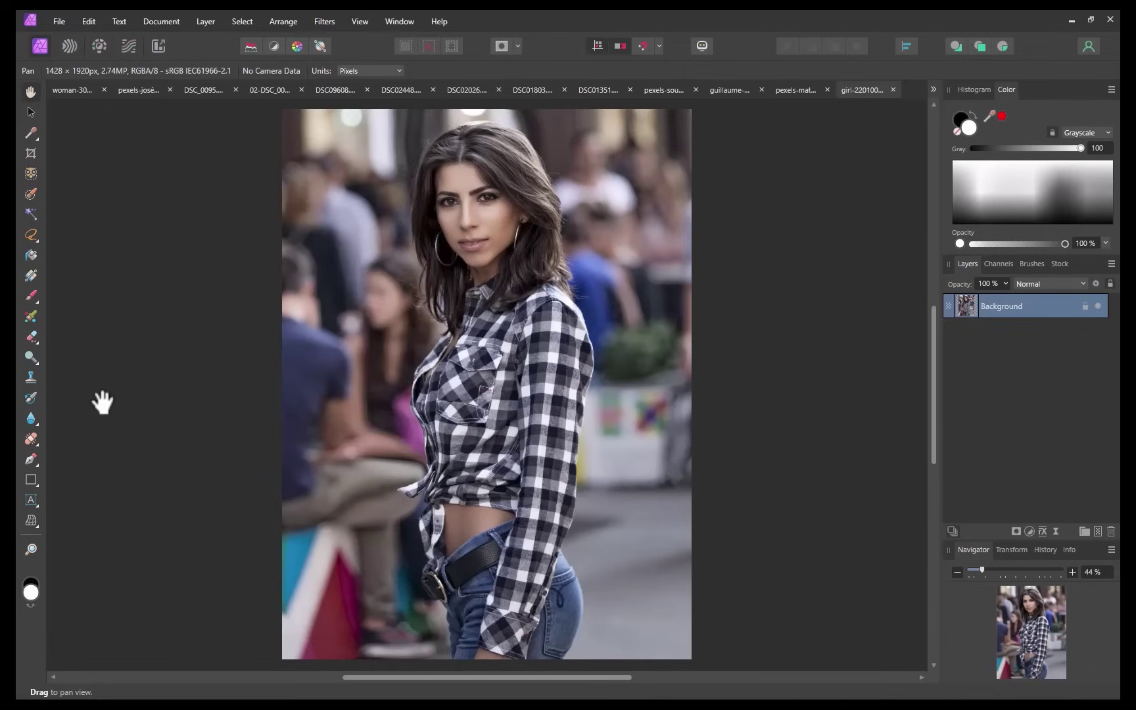
click(1016, 531)
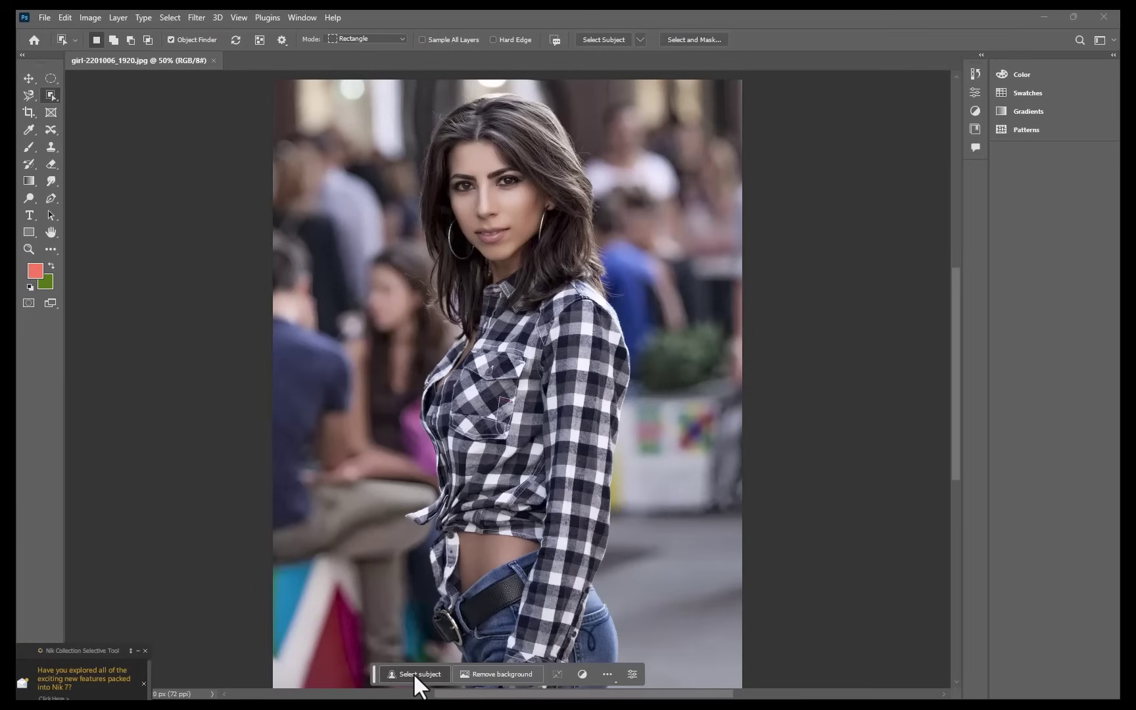
- Mask the checked-shirt woman off her street, then Select Subject the four friends in the selfie
click(416, 676)
click(502, 675)
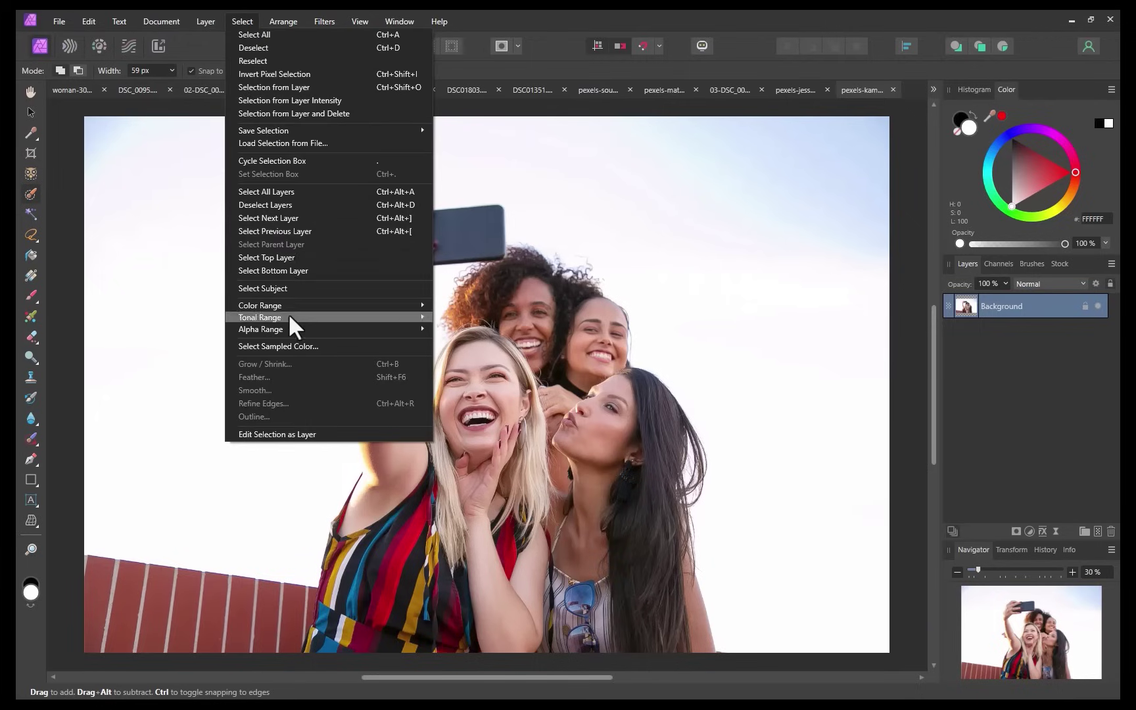
click(293, 290)
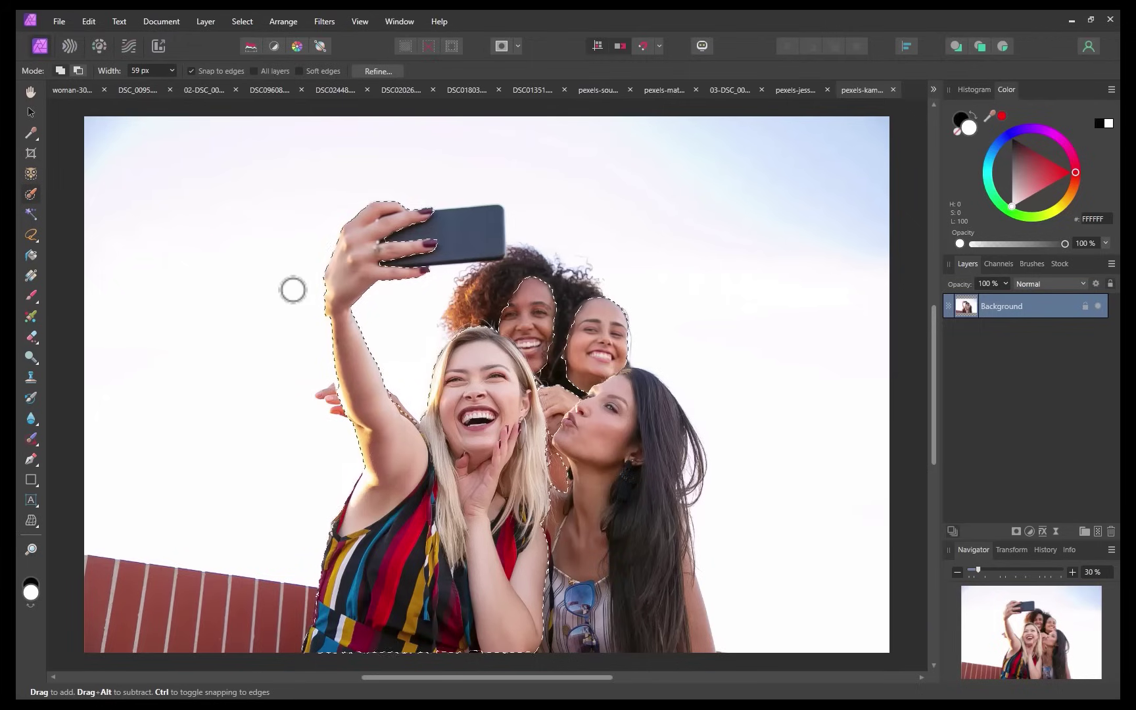
click(1016, 531)
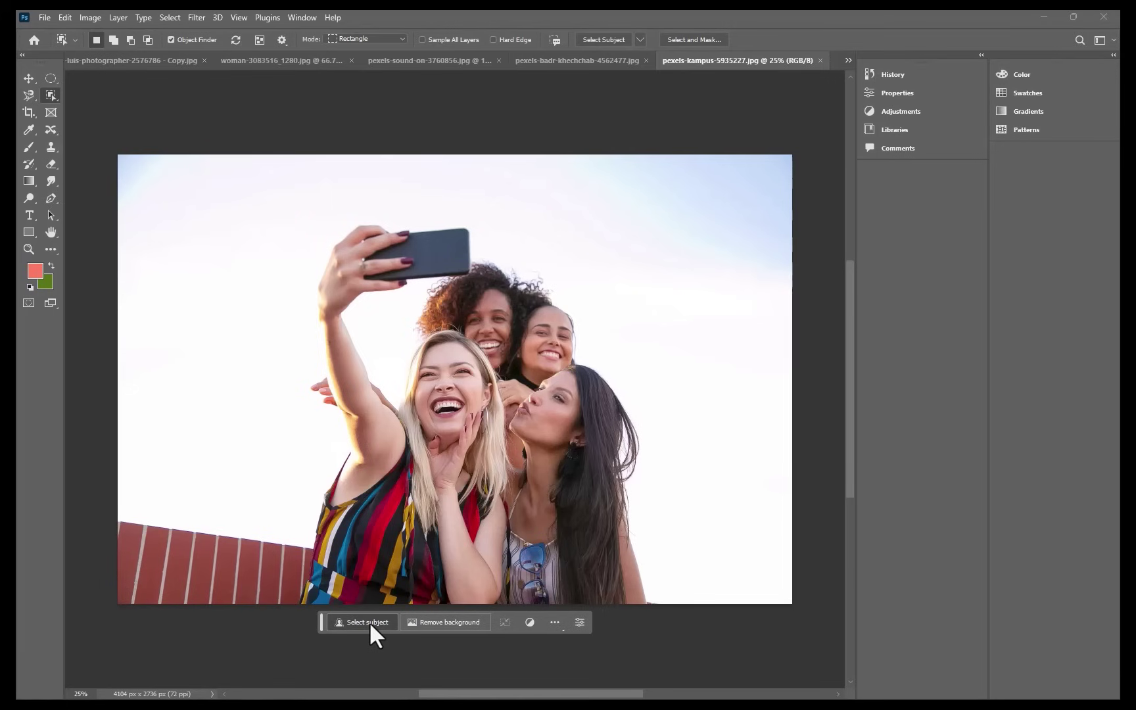
click(368, 623)
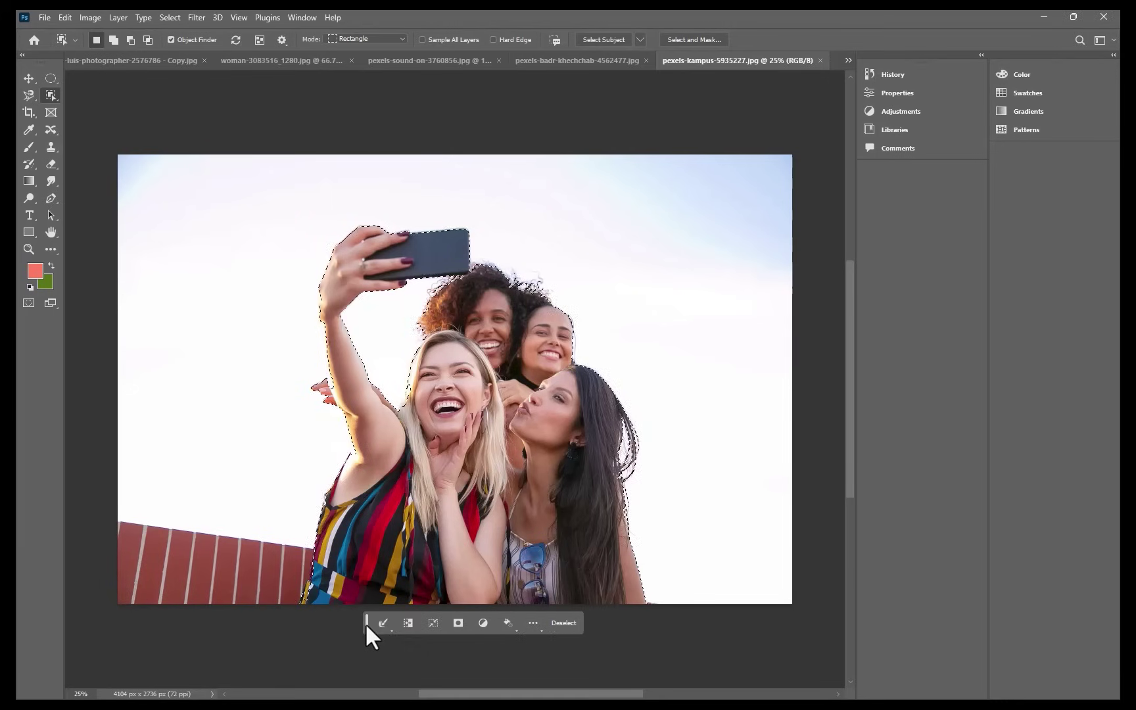
click(455, 622)
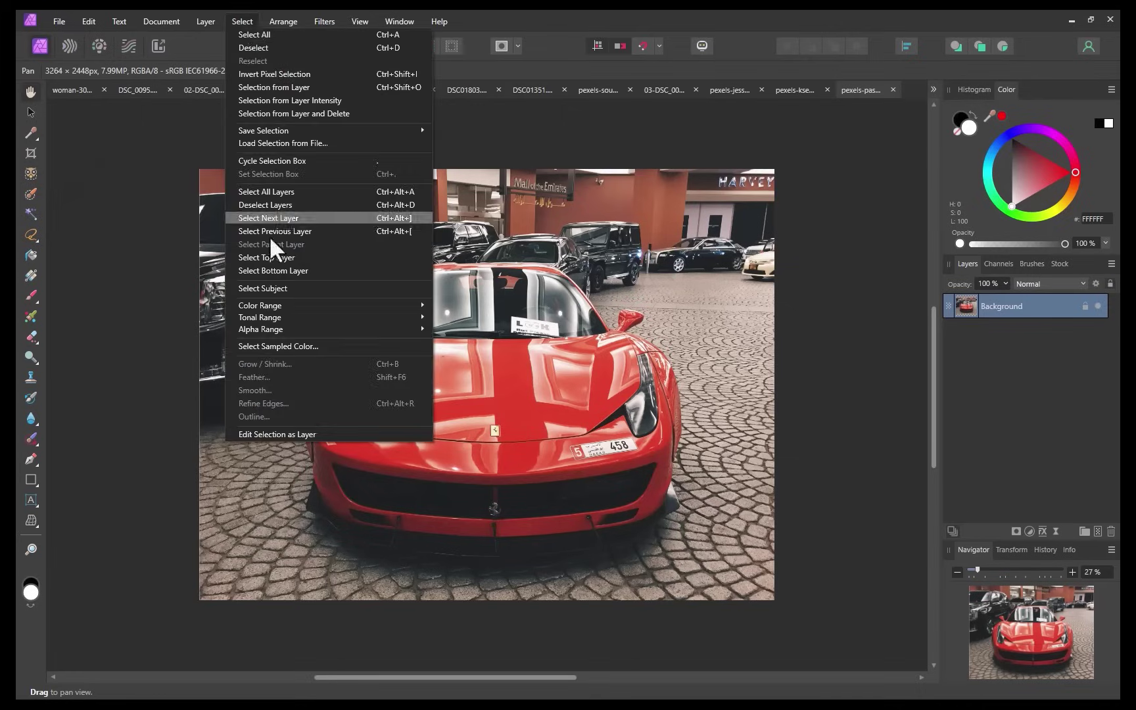
- Select Subject the red sports car and mask away the parked cars around it
click(269, 236)
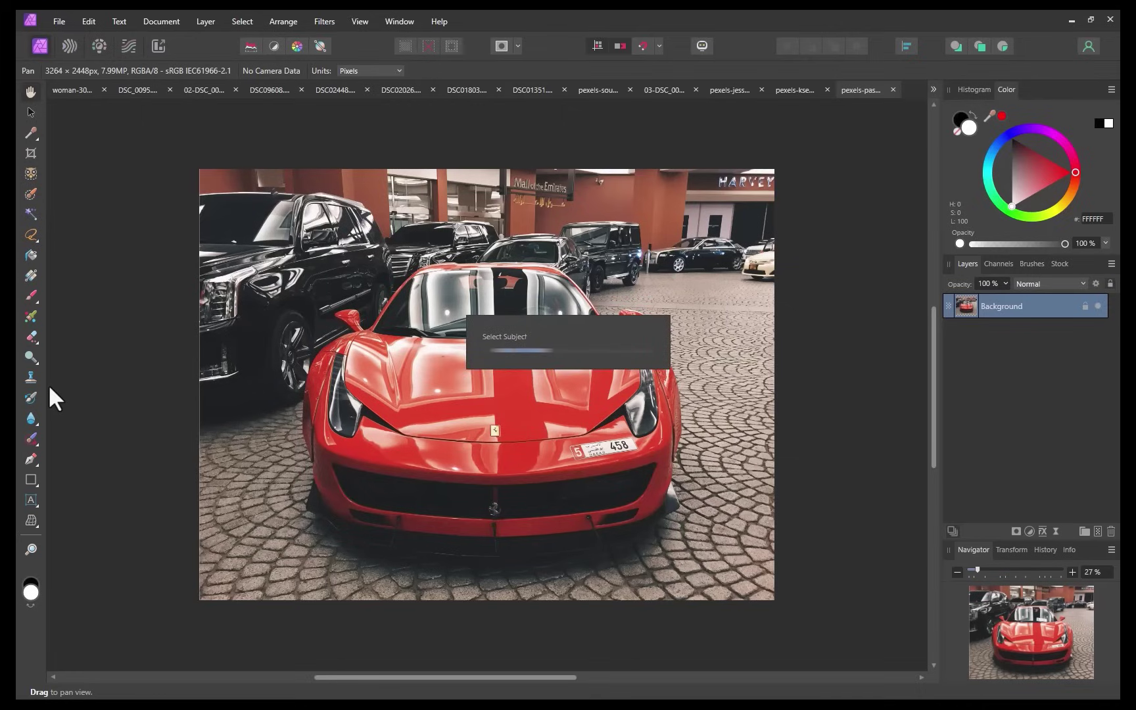
click(1017, 532)
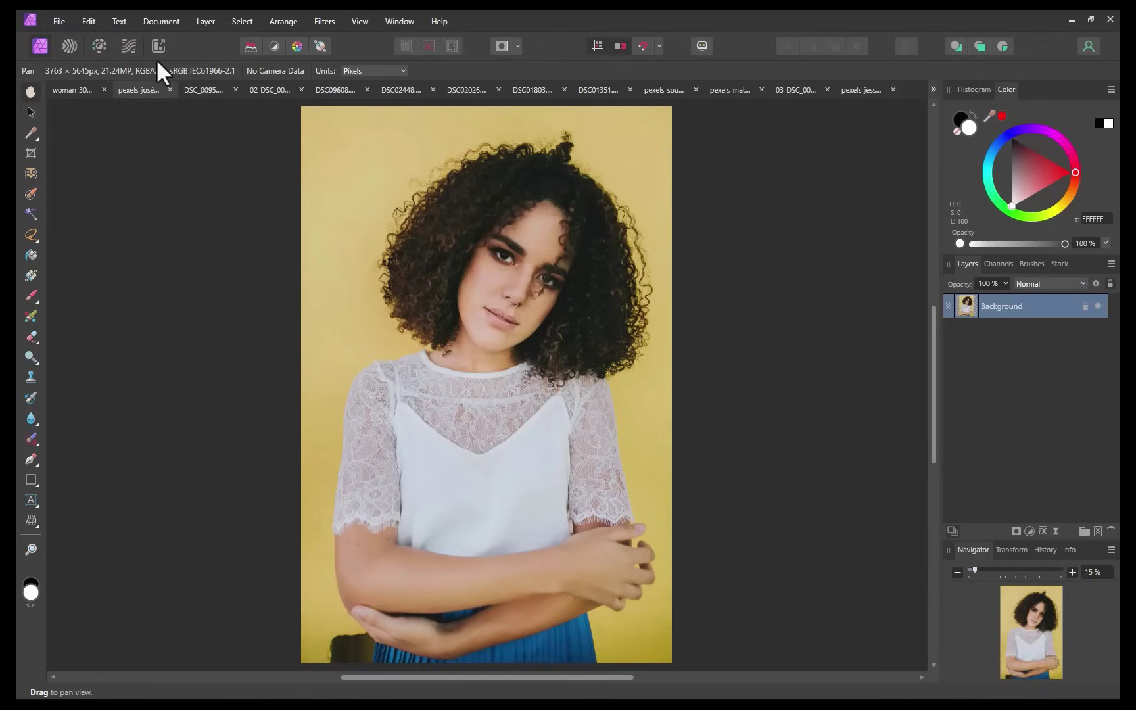
- Select Subject the curly-haired woman and mask out the yellow background
click(242, 21)
click(294, 287)
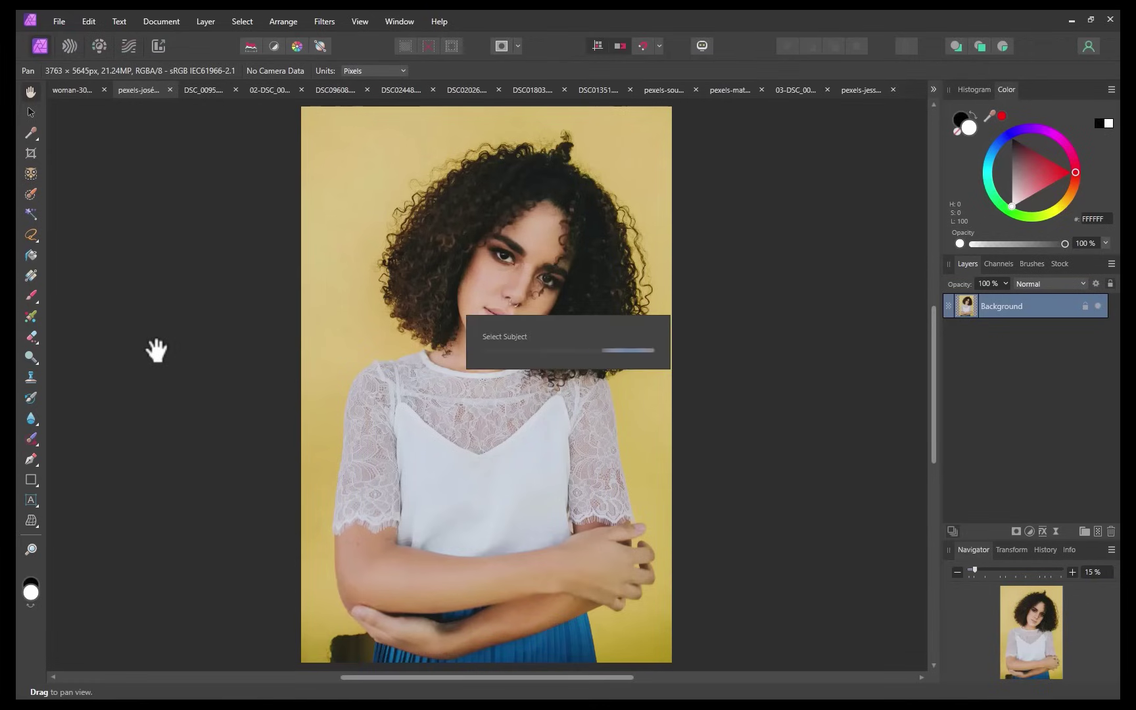
click(1017, 531)
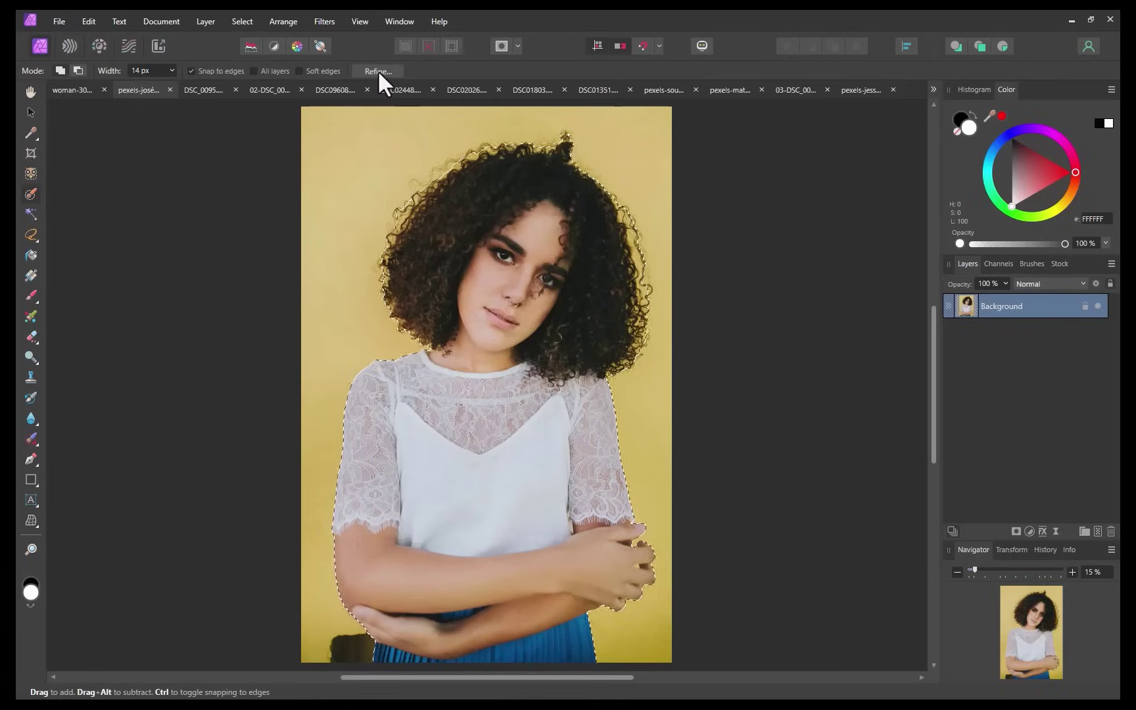
- Refine her curly hair edge with a 468 px Matte brush, apply, and re-mask
click(377, 70)
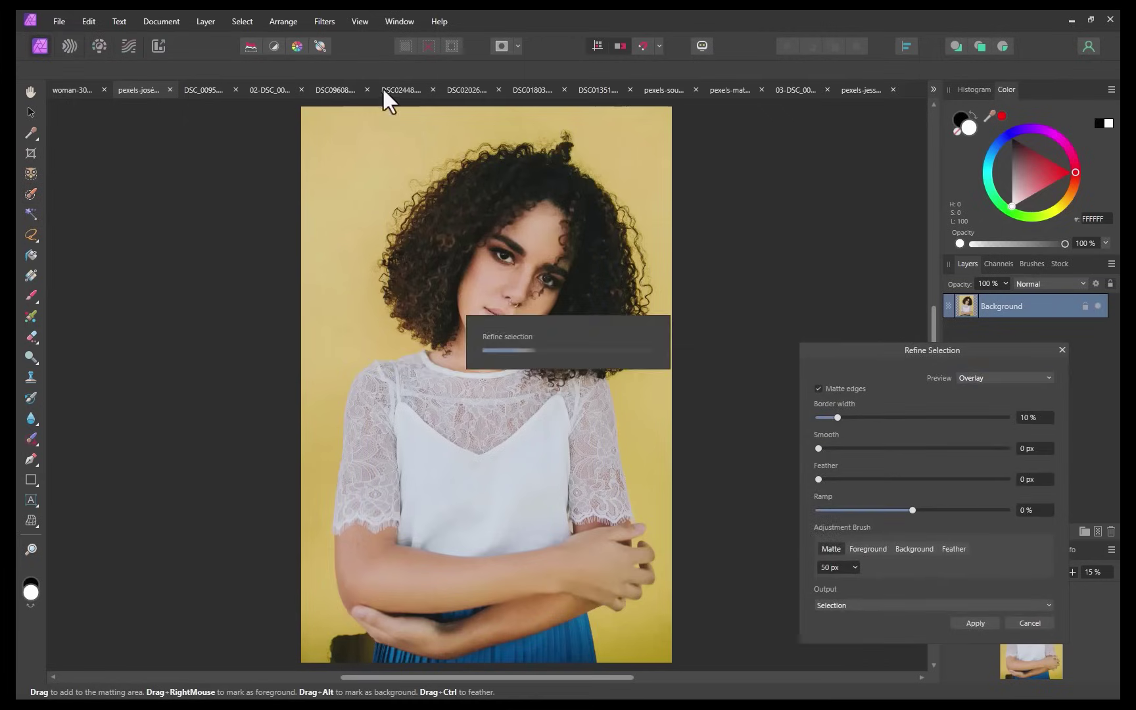
key(bracketright)
key(bracketright)
key(bracketright)
key(bracketright)
mouse_move(622, 375)
mouse_down()
mouse_move(652, 332)
mouse_move(626, 211)
mouse_move(574, 196)
mouse_move(533, 142)
mouse_move(466, 153)
mouse_move(407, 196)
mouse_move(378, 260)
mouse_move(380, 309)
mouse_move(406, 329)
mouse_up()
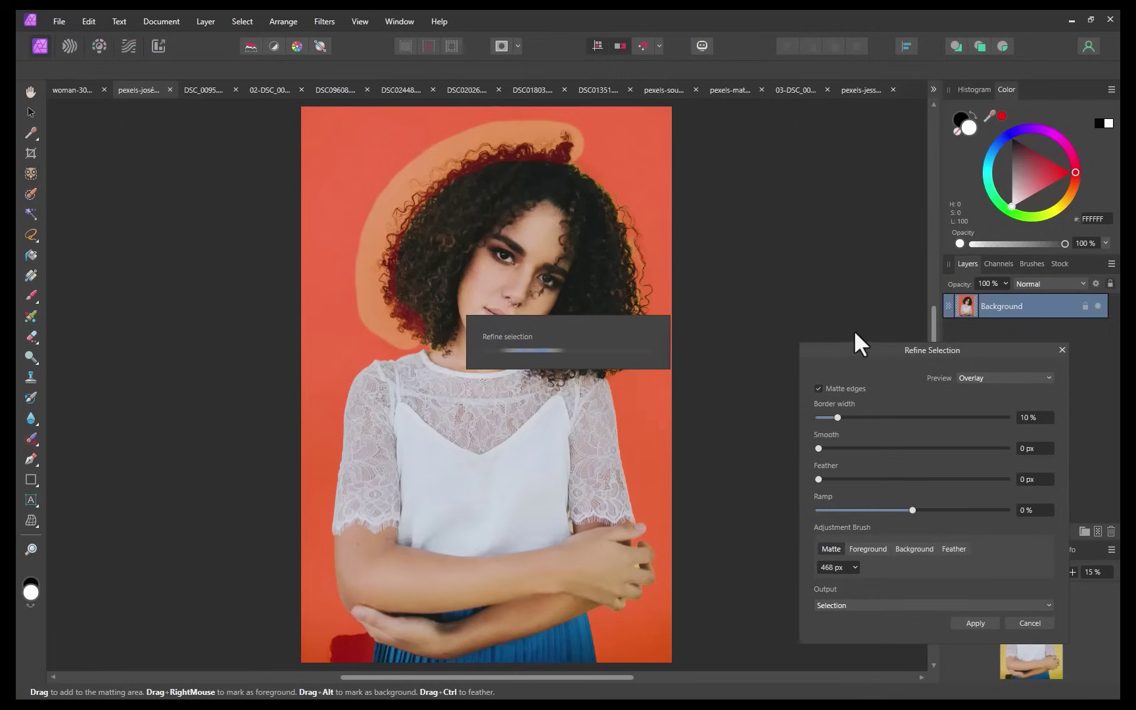
click(975, 623)
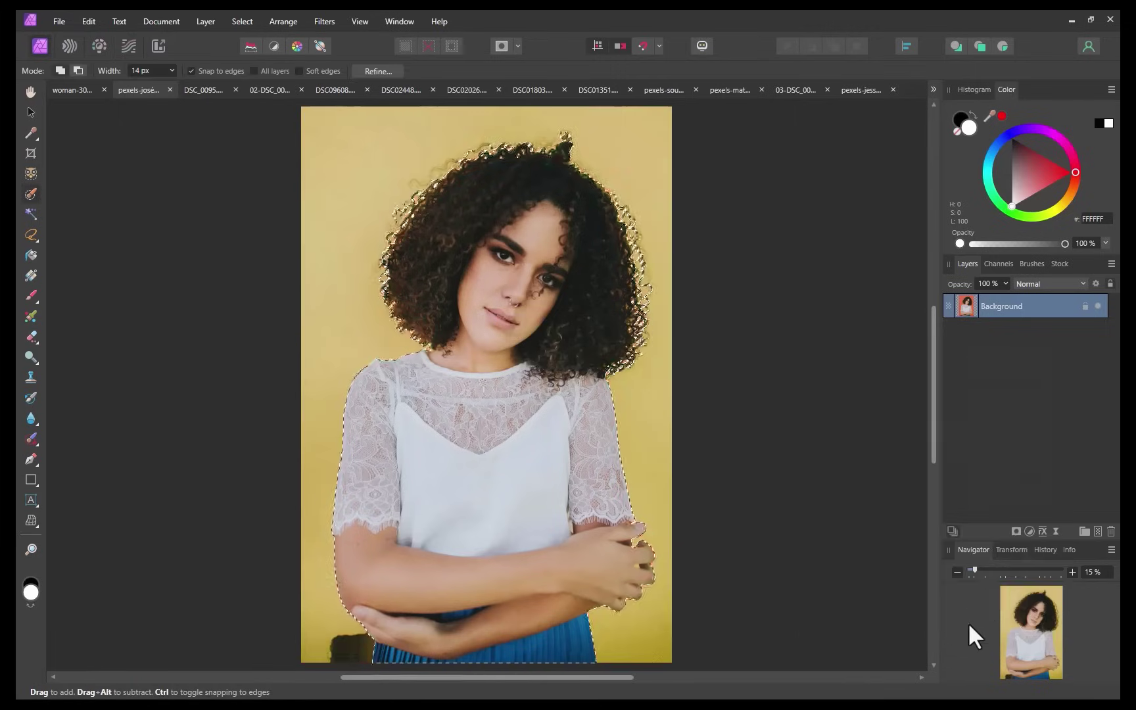
click(1016, 532)
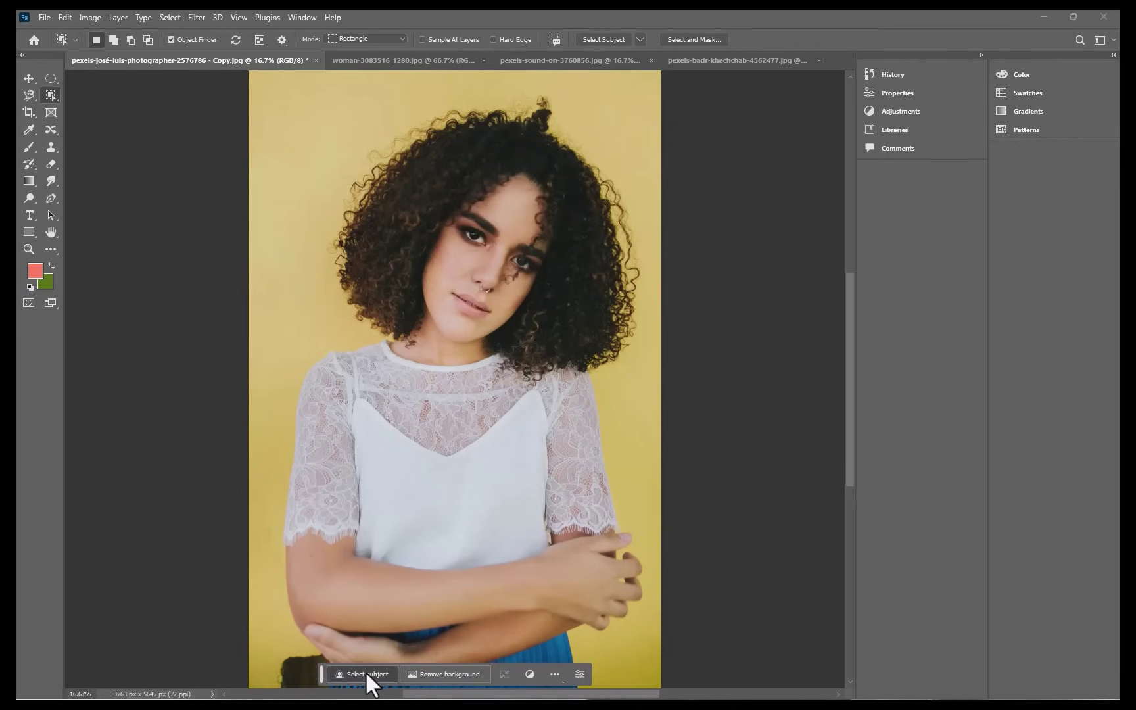
- Mask the curly-haired woman off the yellow wall, then Select Subject the woman on teal
click(366, 674)
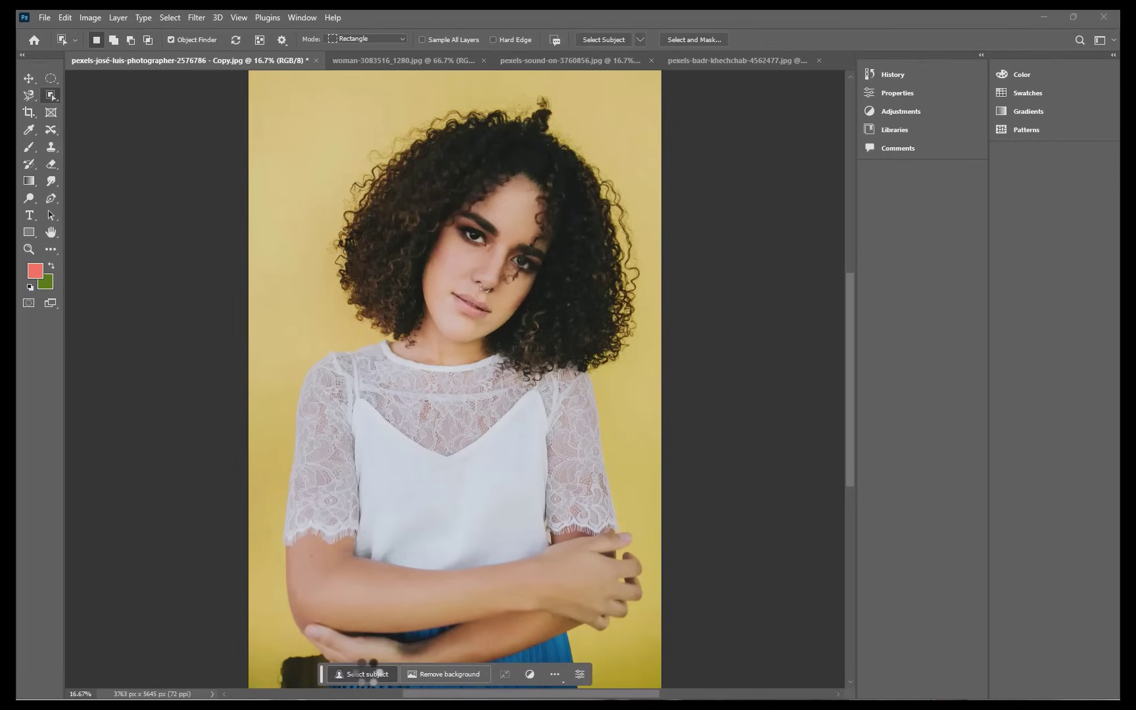
click(446, 670)
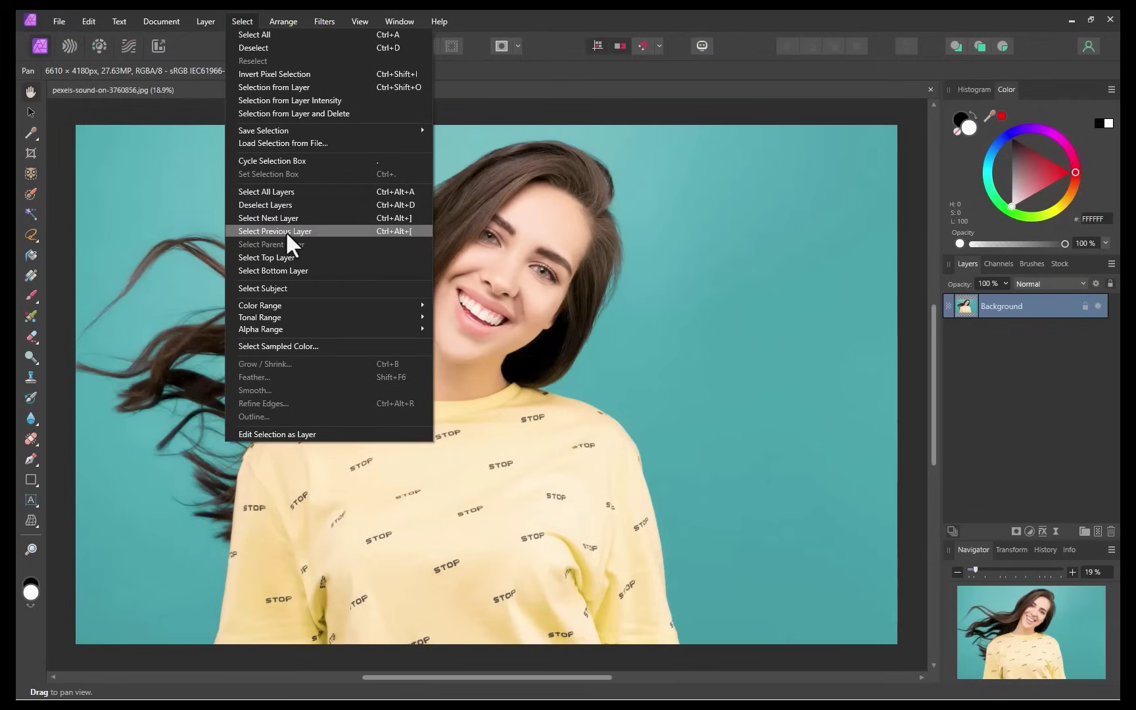
click(286, 231)
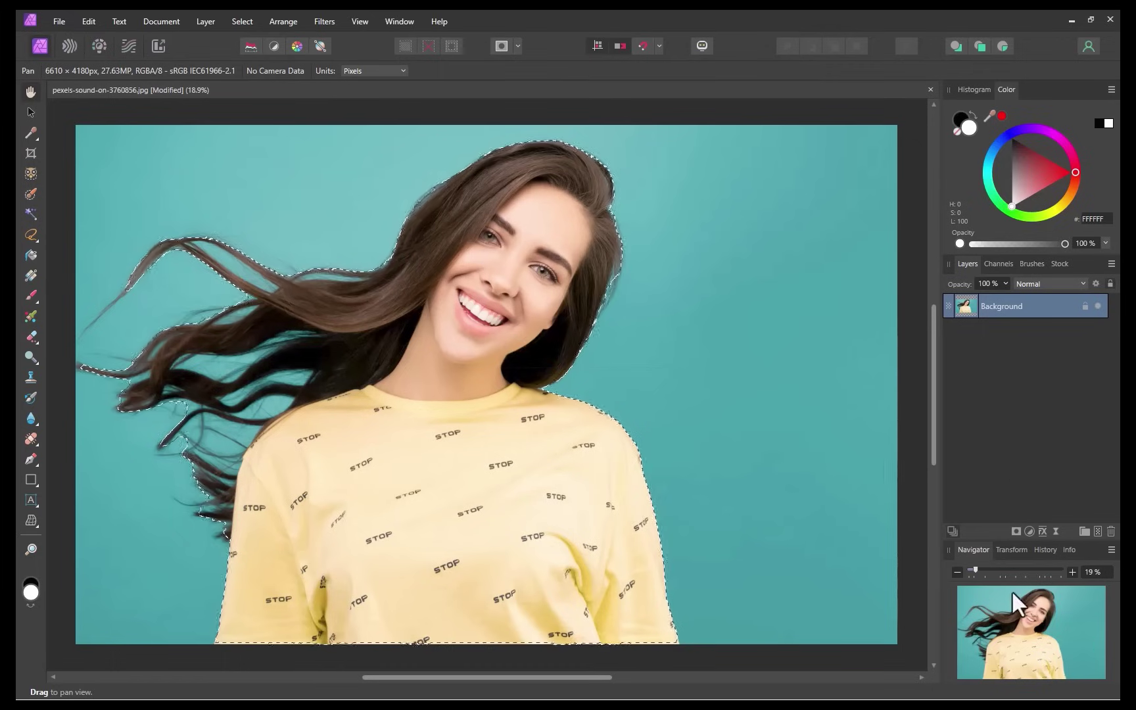
click(1015, 531)
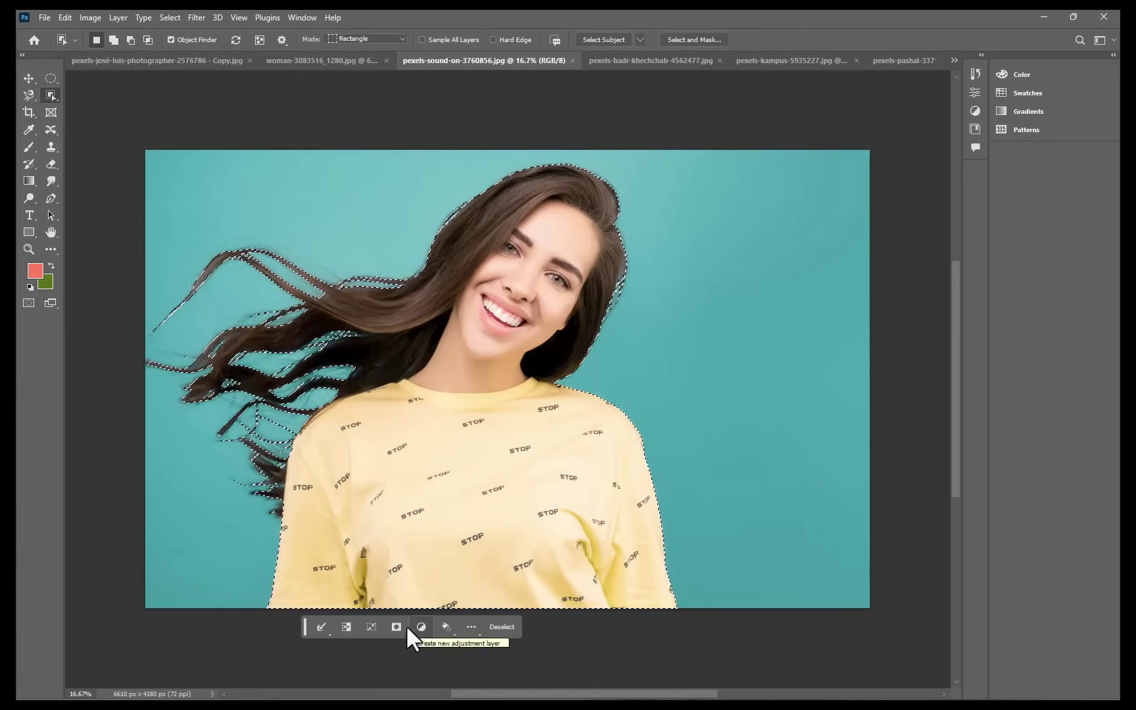
- Add a mask hiding the teal background behind the long-haired woman in the STOP shirt
click(406, 624)
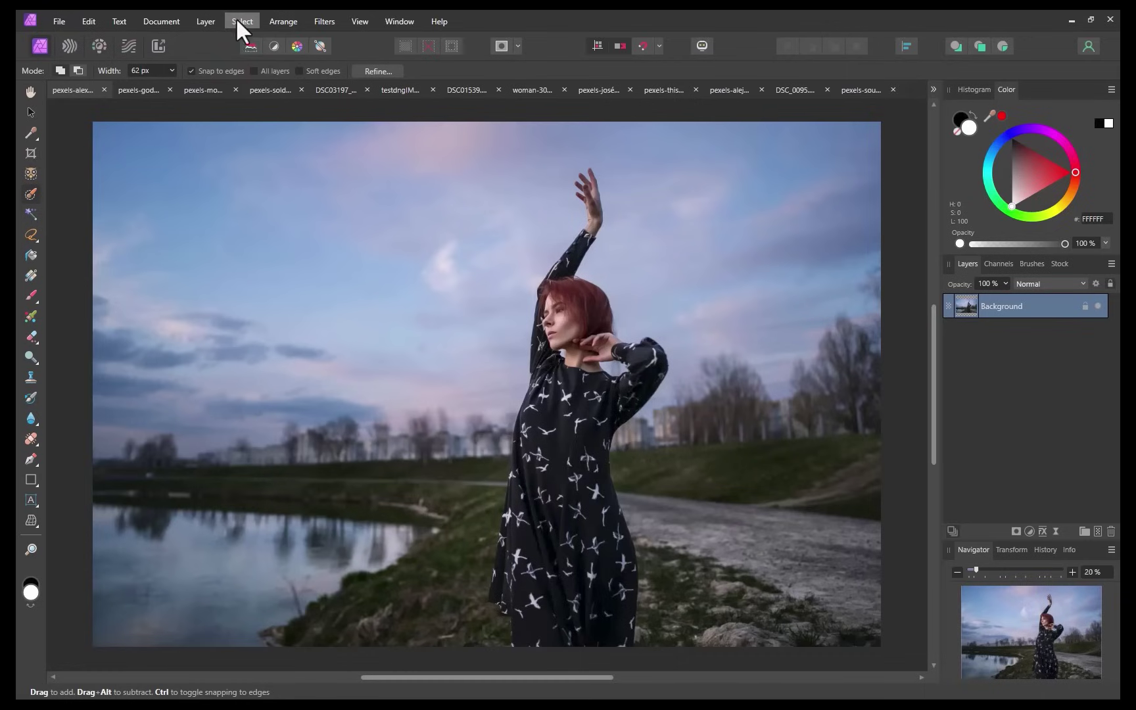
- Select Subject the red-haired woman by the river and add her neck to the selection
click(238, 21)
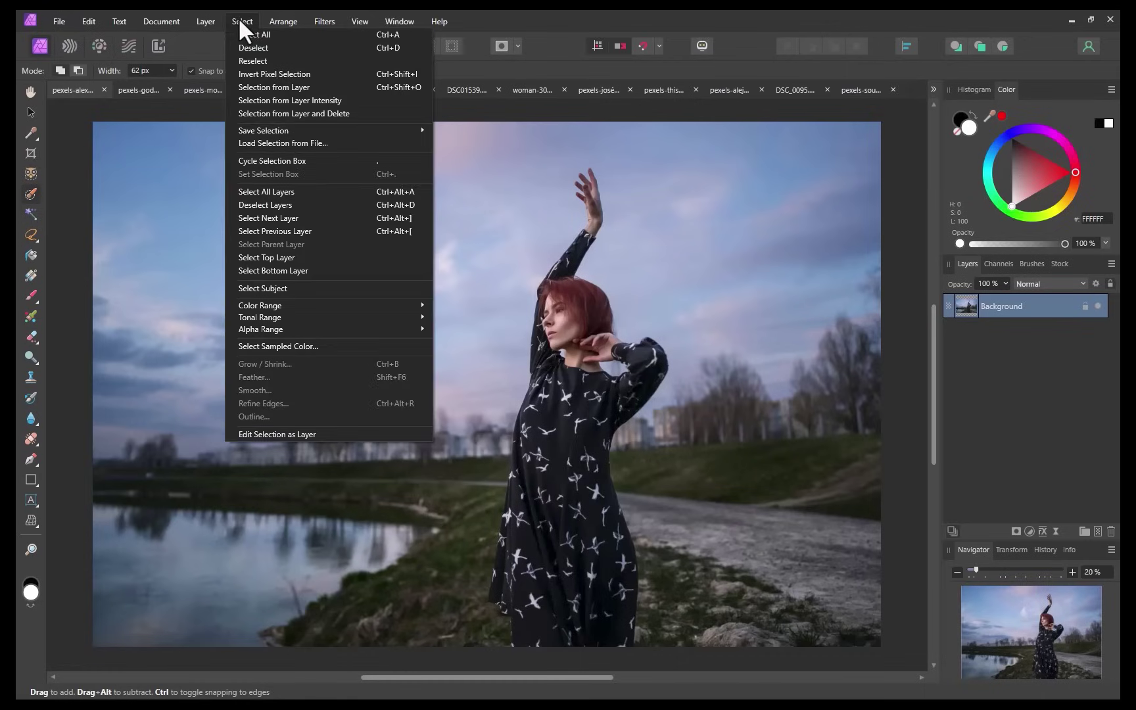
click(268, 288)
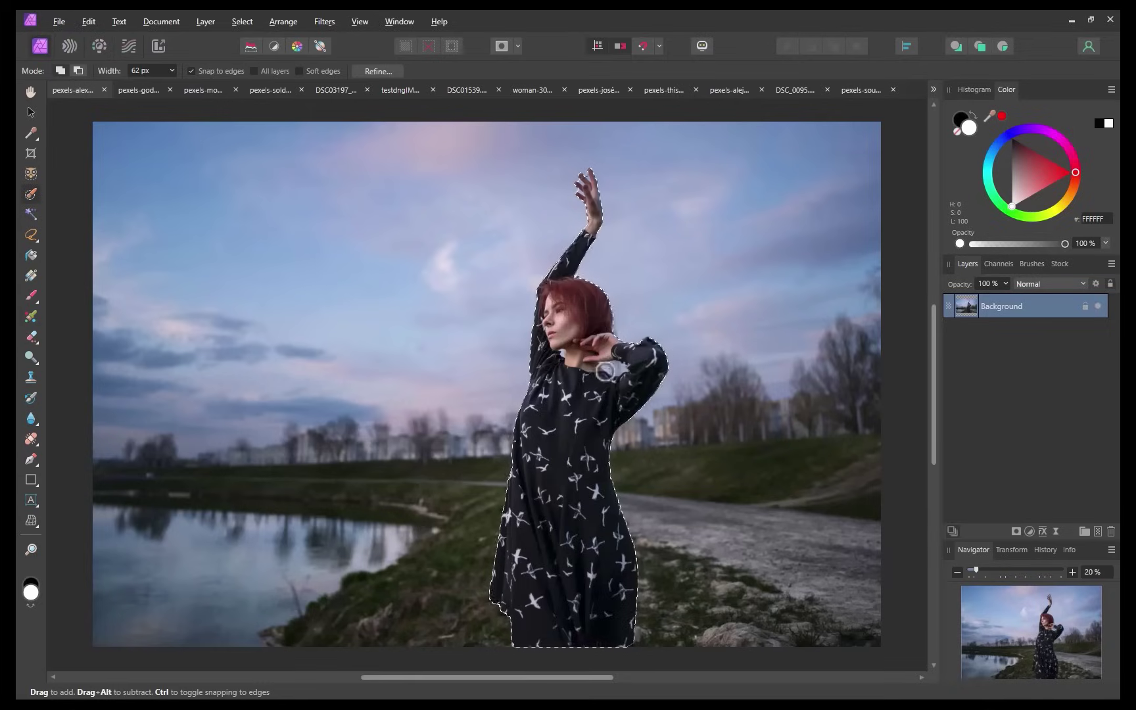
click(564, 352)
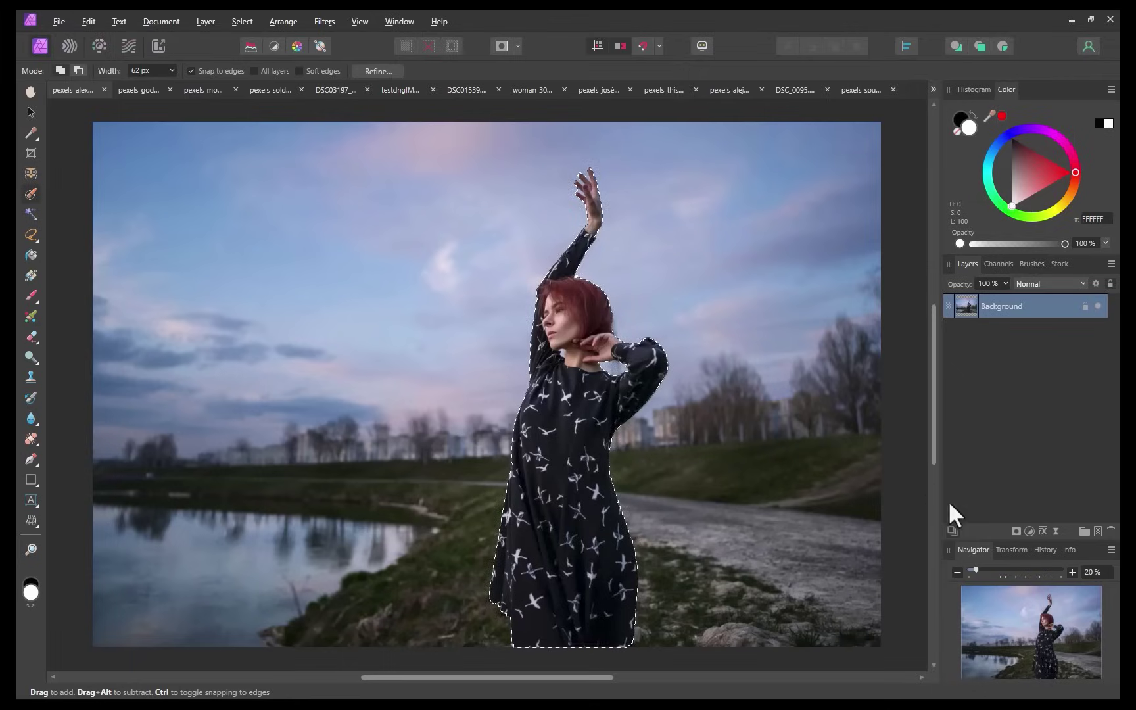
- Mask away the sky and riverside, undo it, and bring up the polka-dot dress photo
click(1012, 528)
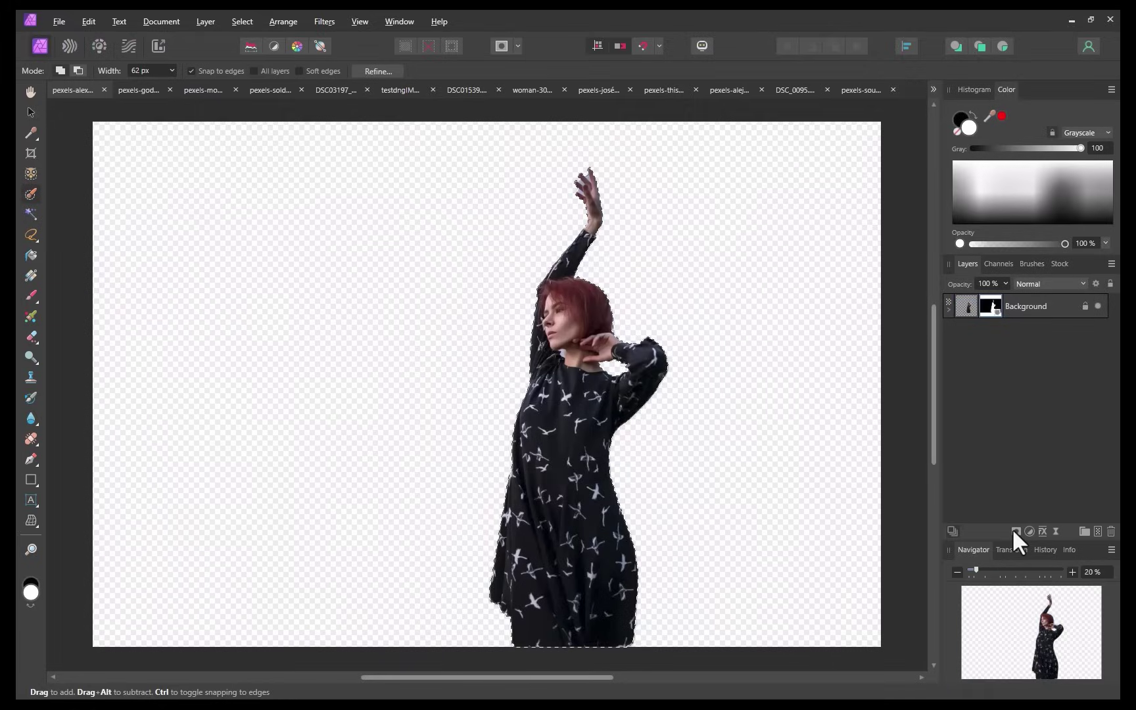
key(ctrl+z)
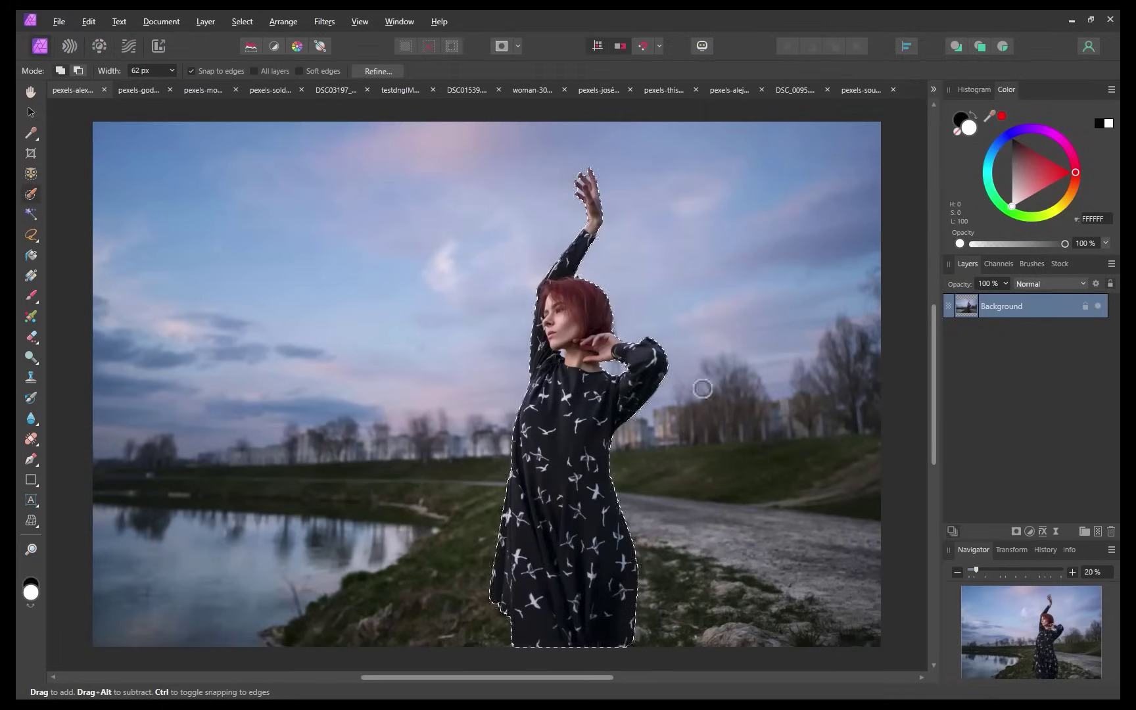
click(128, 90)
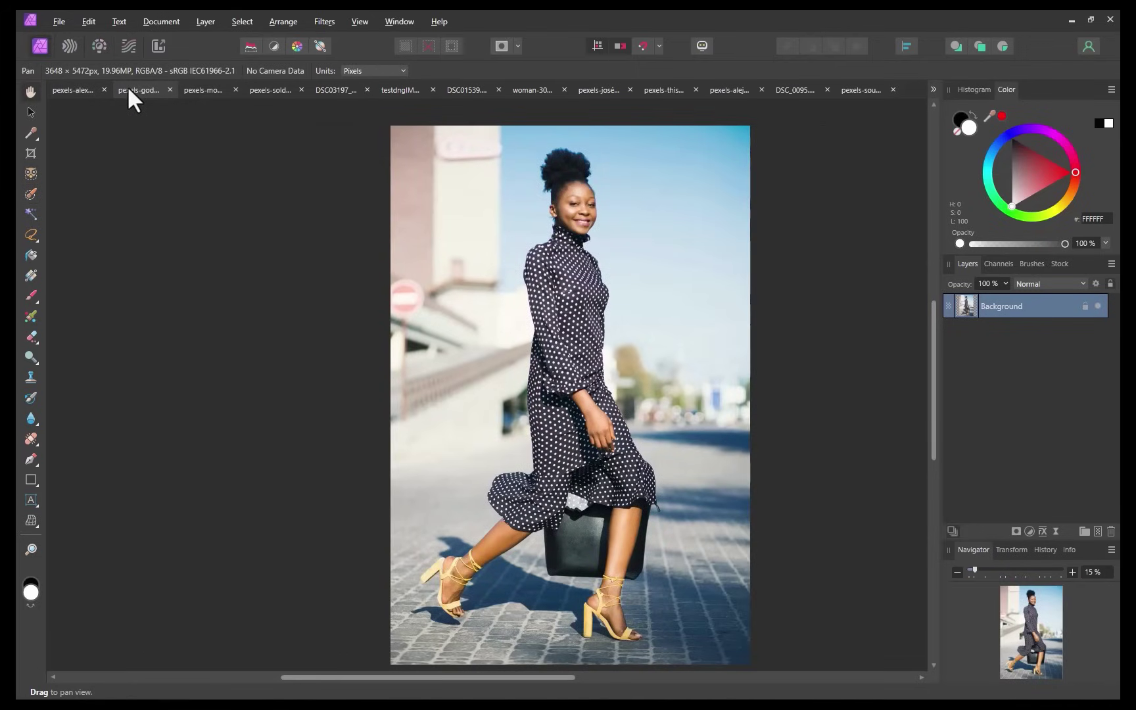
- Run Select > Select Subject on the walking woman in the polka-dot dress
click(242, 21)
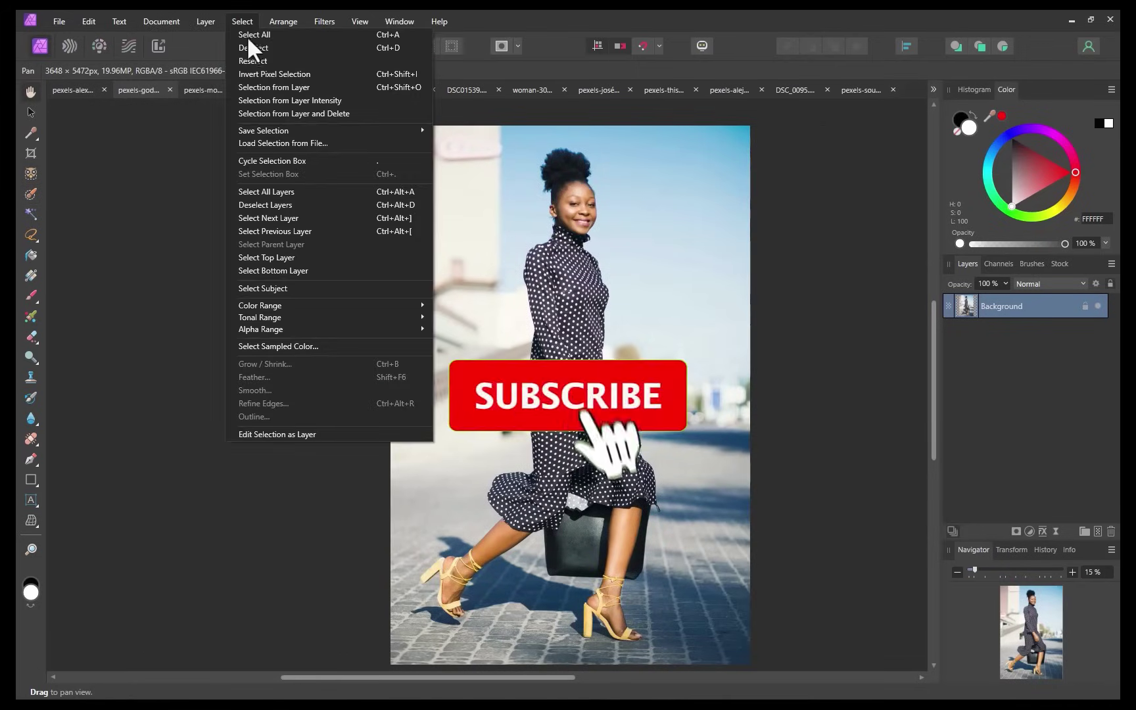
click(239, 286)
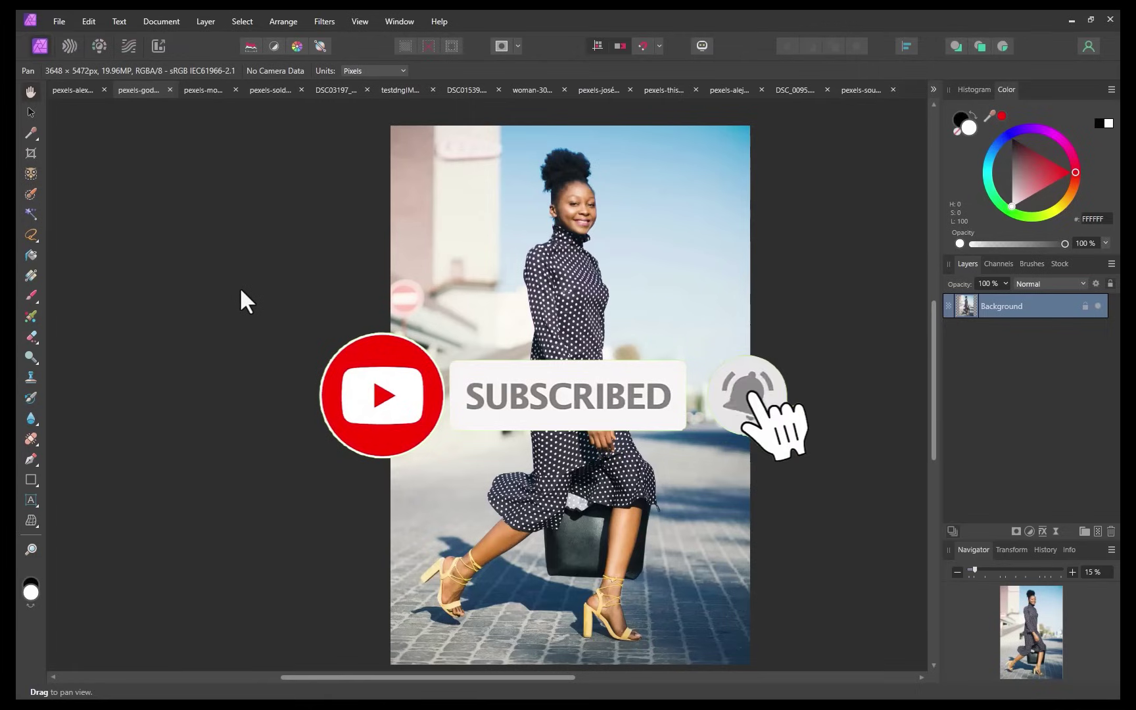